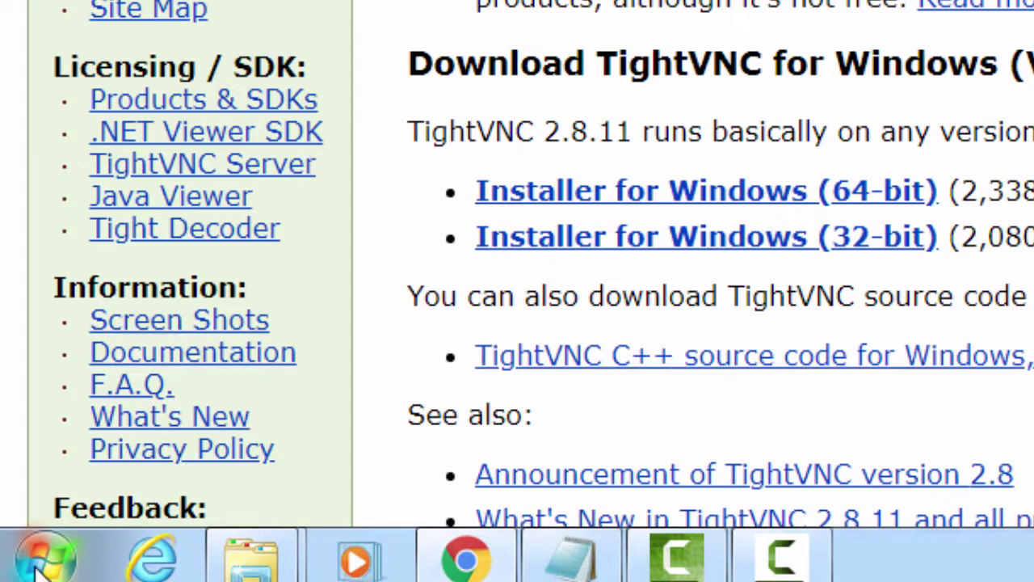
left_click(42, 565)
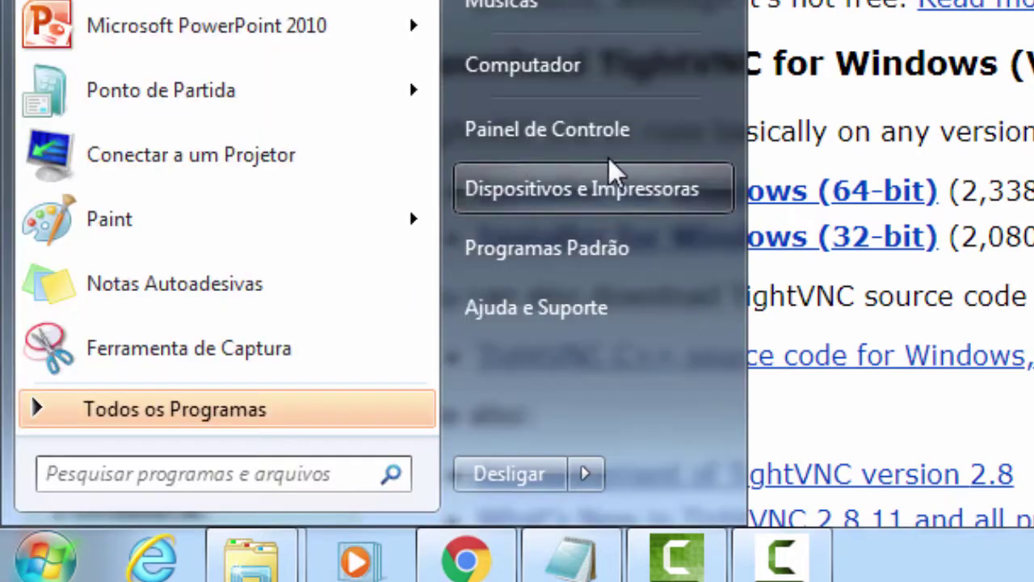
right_click(589, 69)
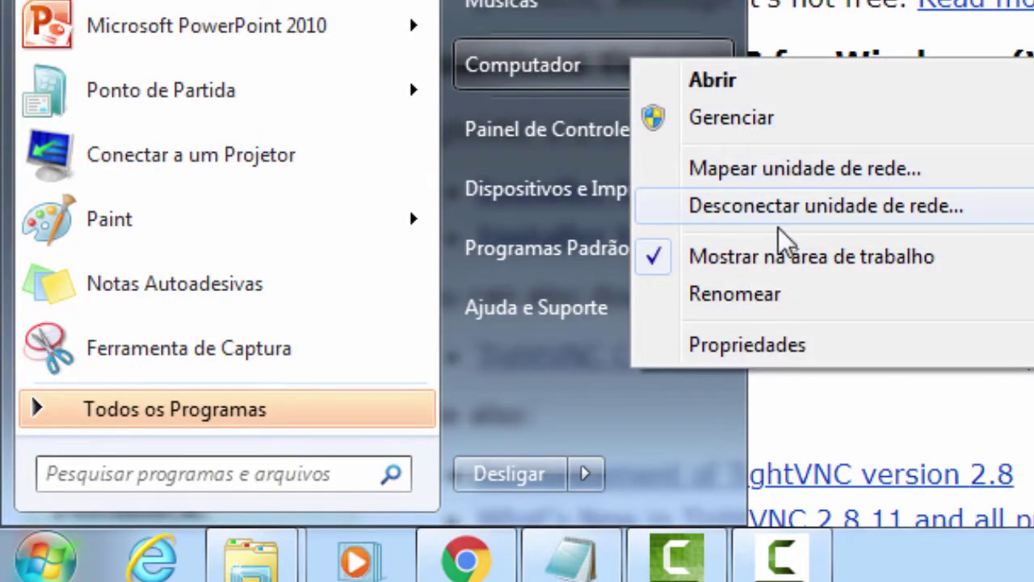
left_click(827, 347)
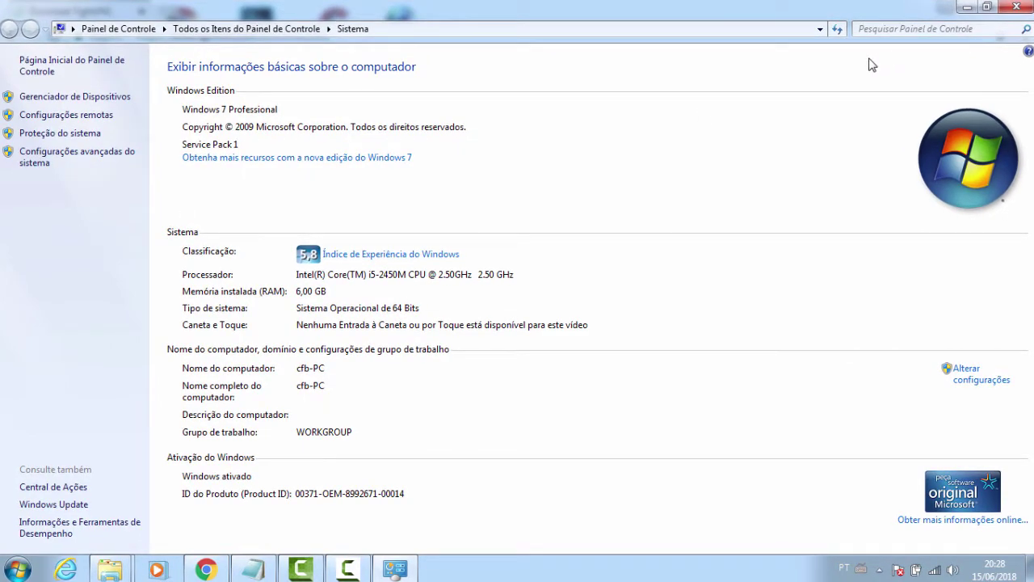
left_click(1017, 7)
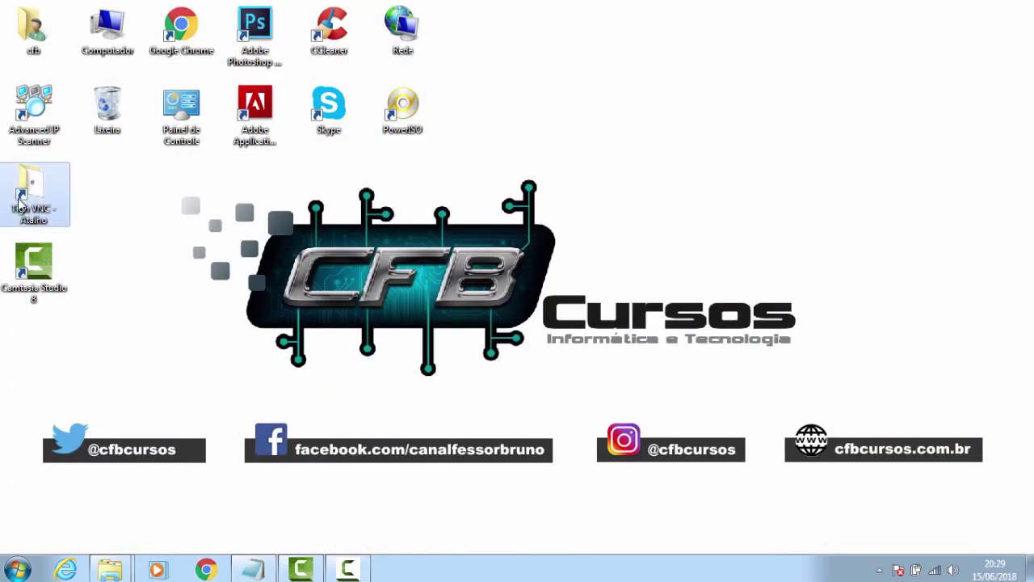
Open the F:\Software\Tigh VNC folder and run tightvnc-2.8.11-gpl-setup-64bit.msi up to its security warning
double_click(21, 206)
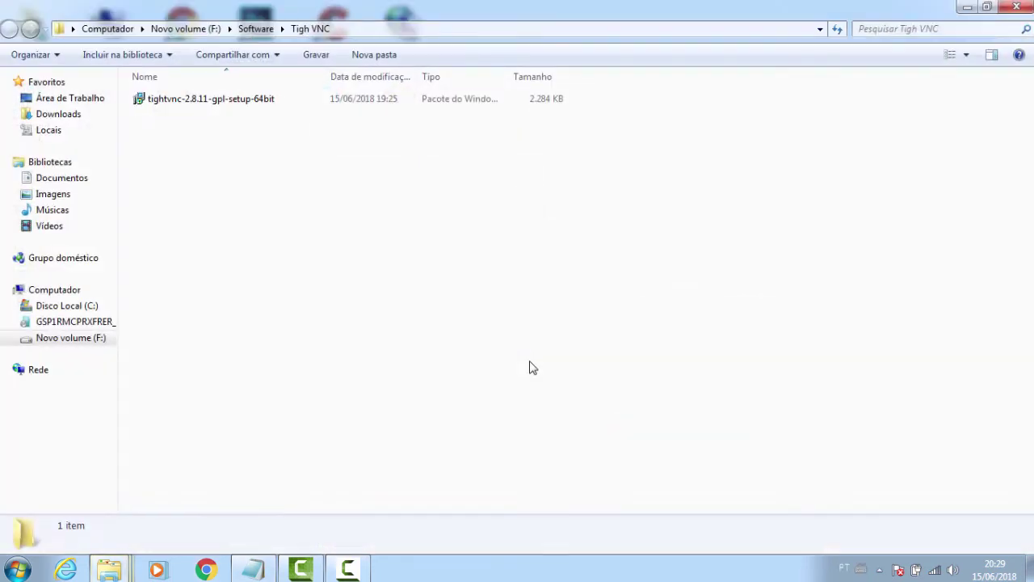
left_click(196, 103)
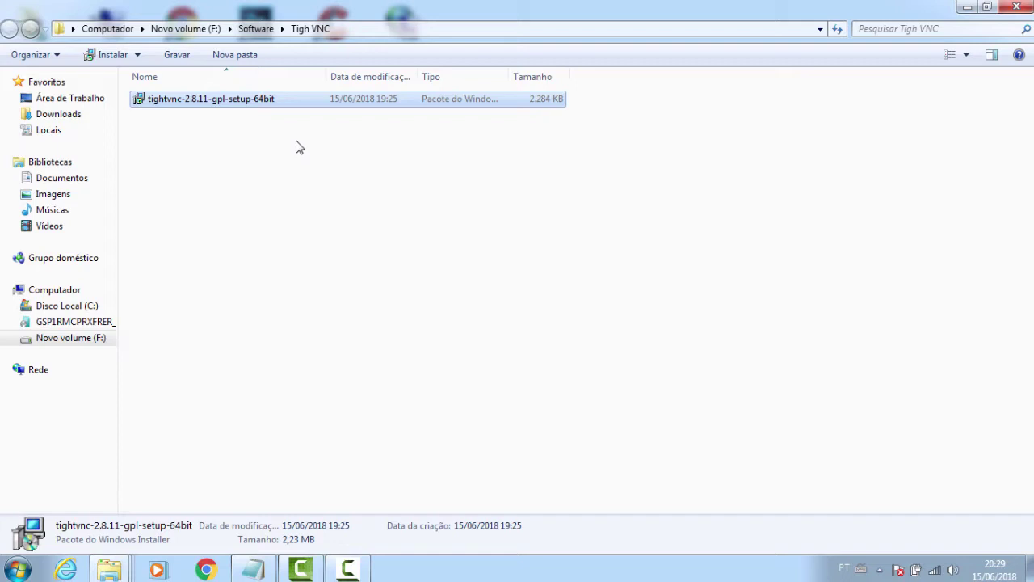
double_click(262, 105)
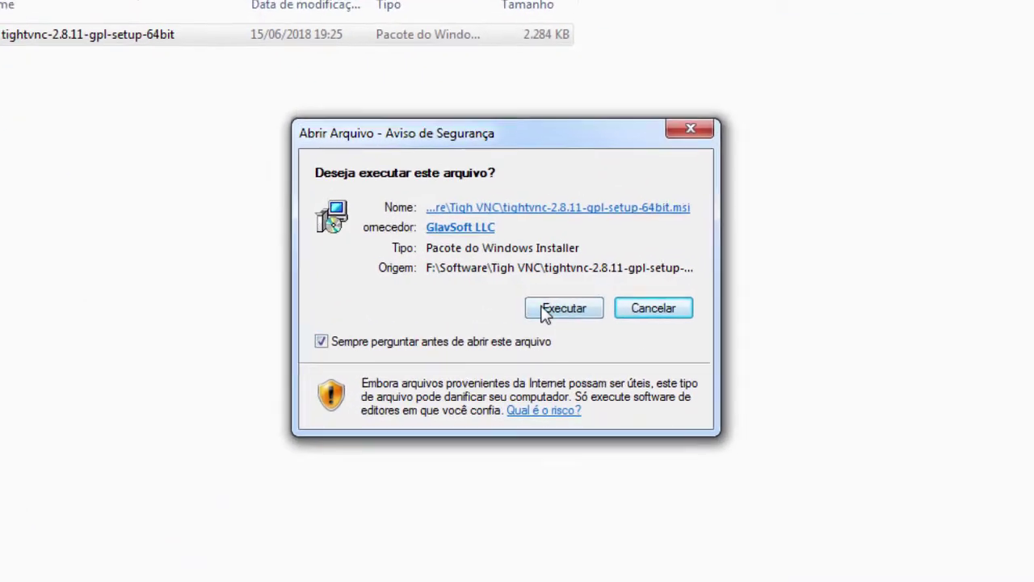
Allow the installer to run, accept the GPL license terms and choose the Custom setup type
left_click(557, 309)
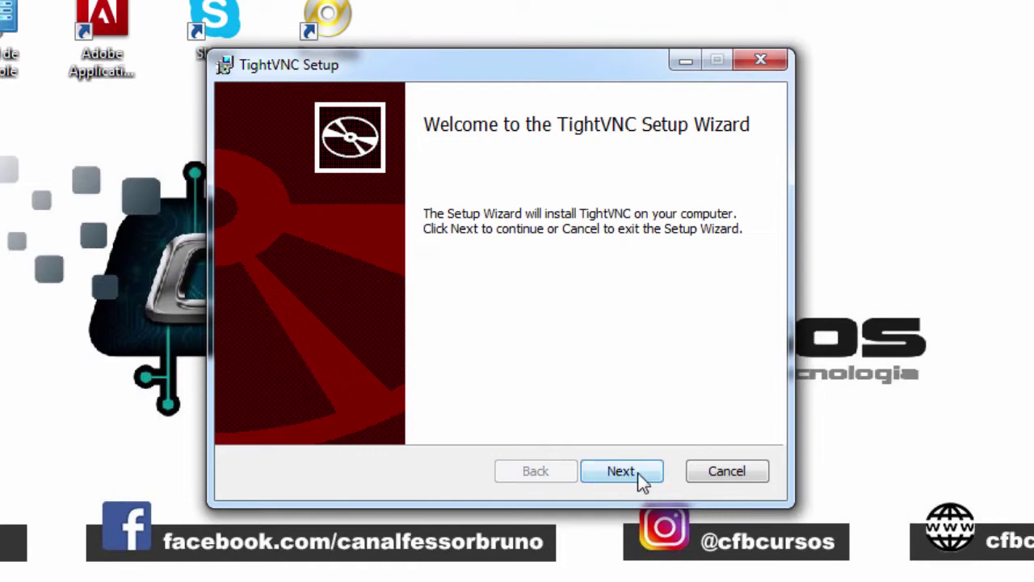
left_click(638, 477)
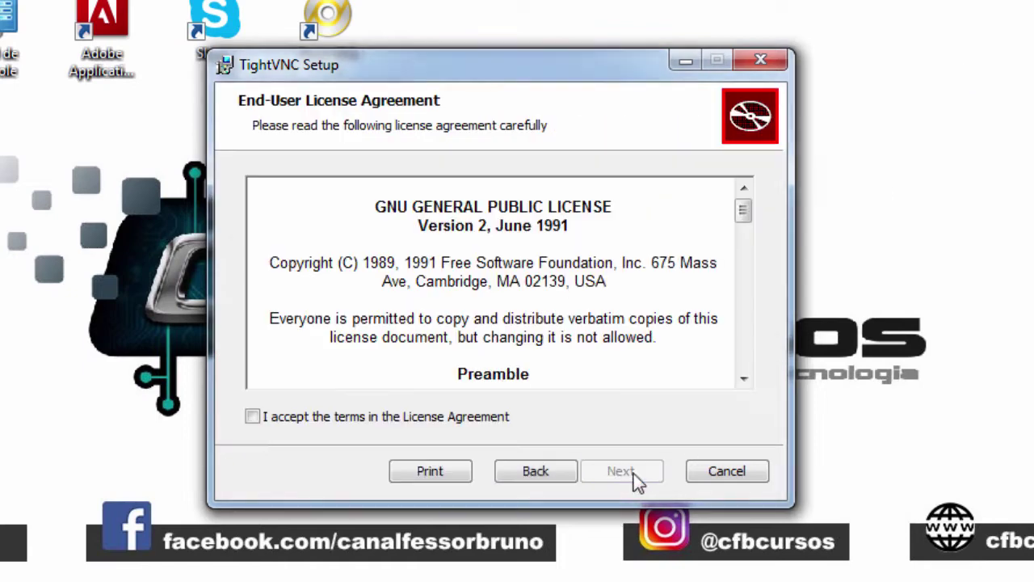
left_click(253, 417)
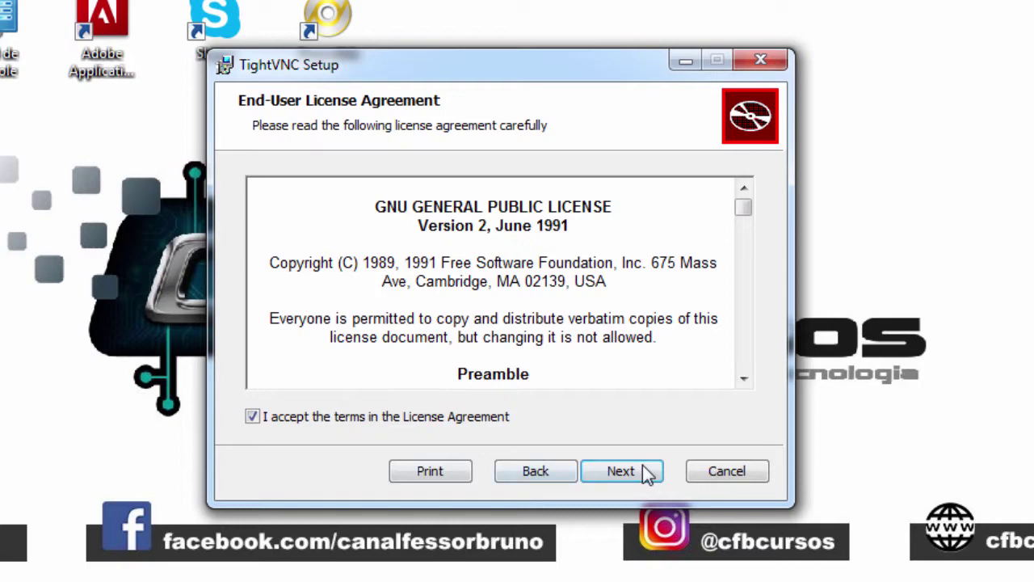
left_click(642, 467)
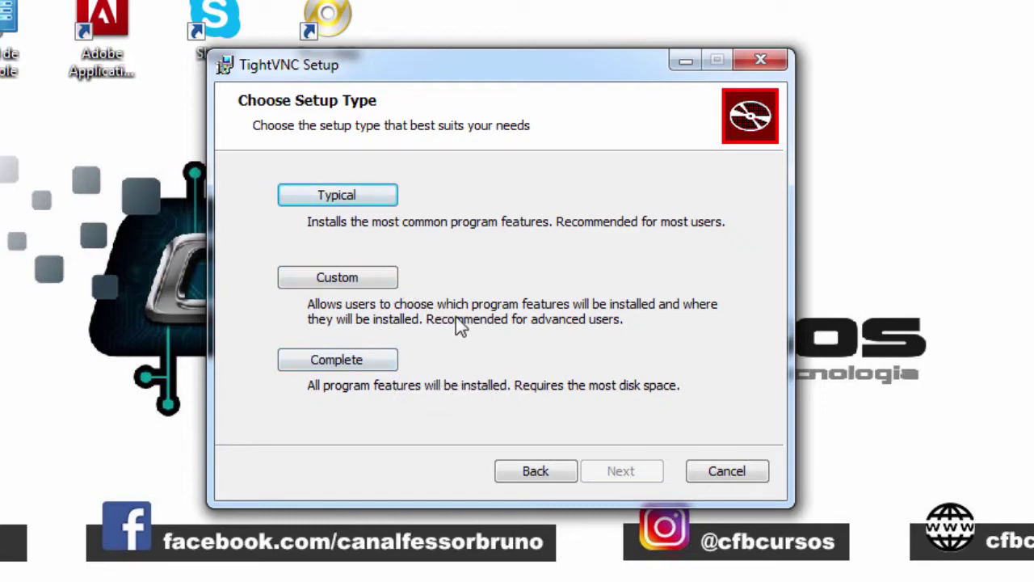
left_click(384, 277)
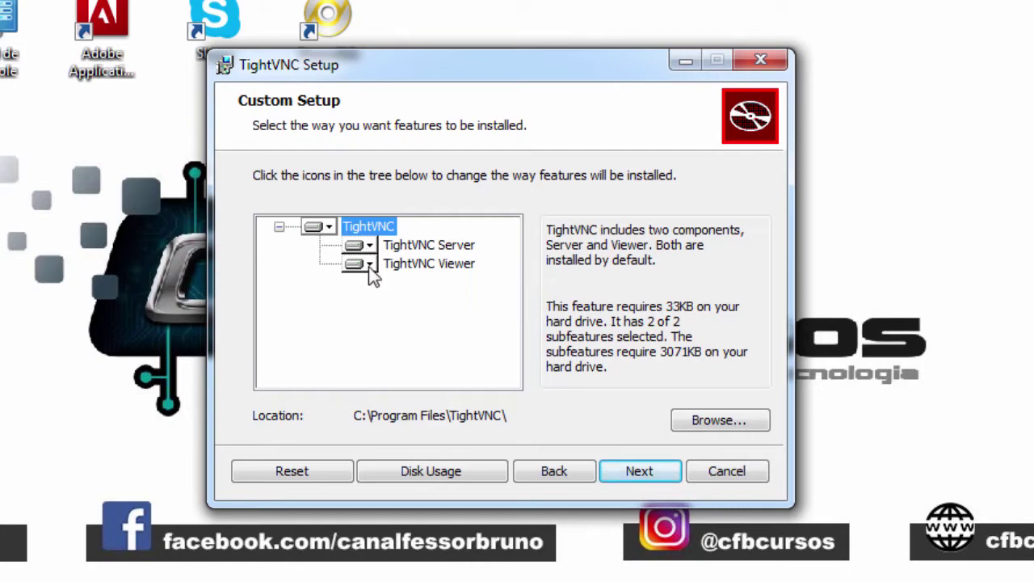
Set TightVNC Viewer to unavailable, restore it to install on the local hard drive, then go back
left_click(369, 266)
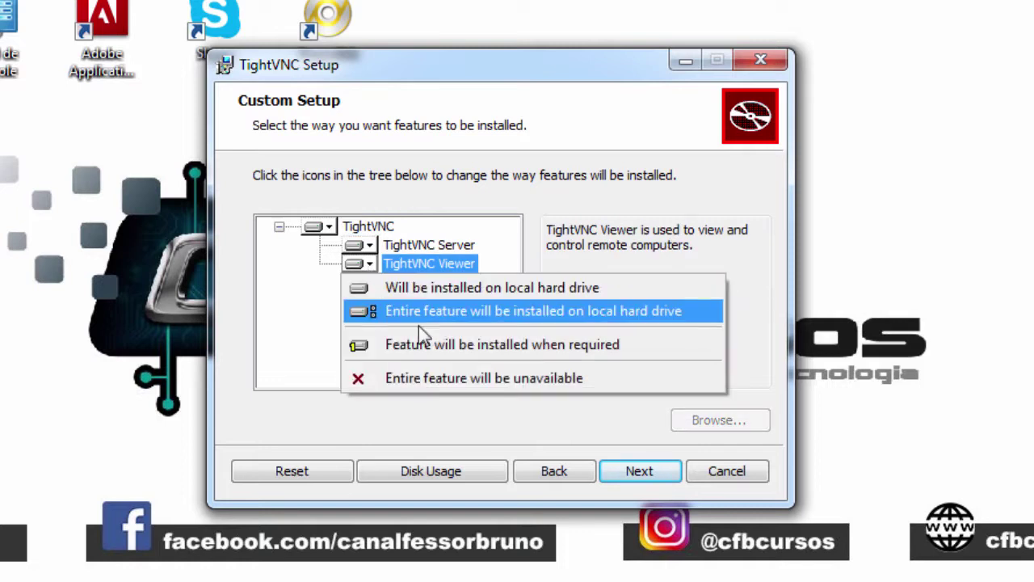
left_click(431, 377)
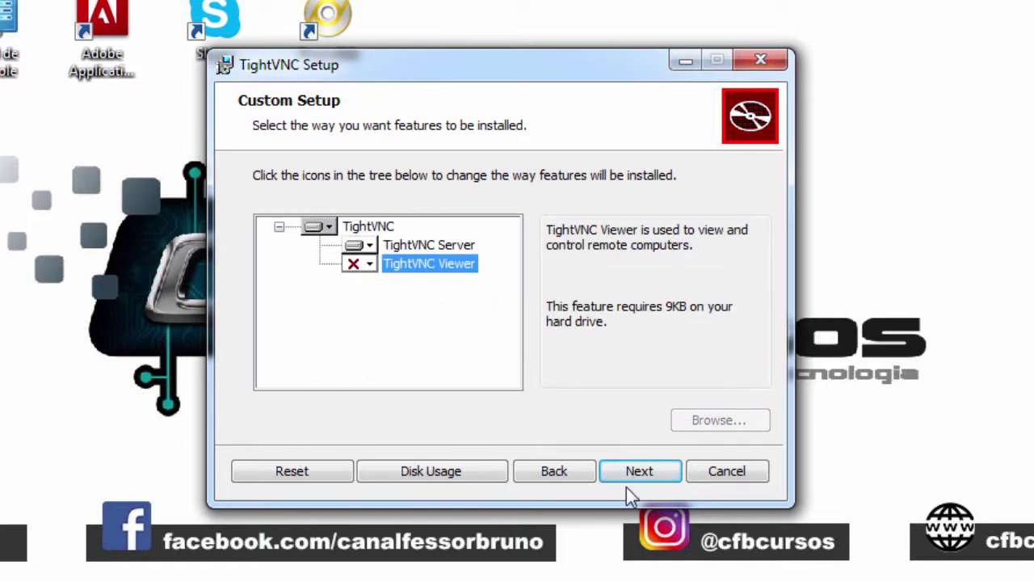
left_click(356, 266)
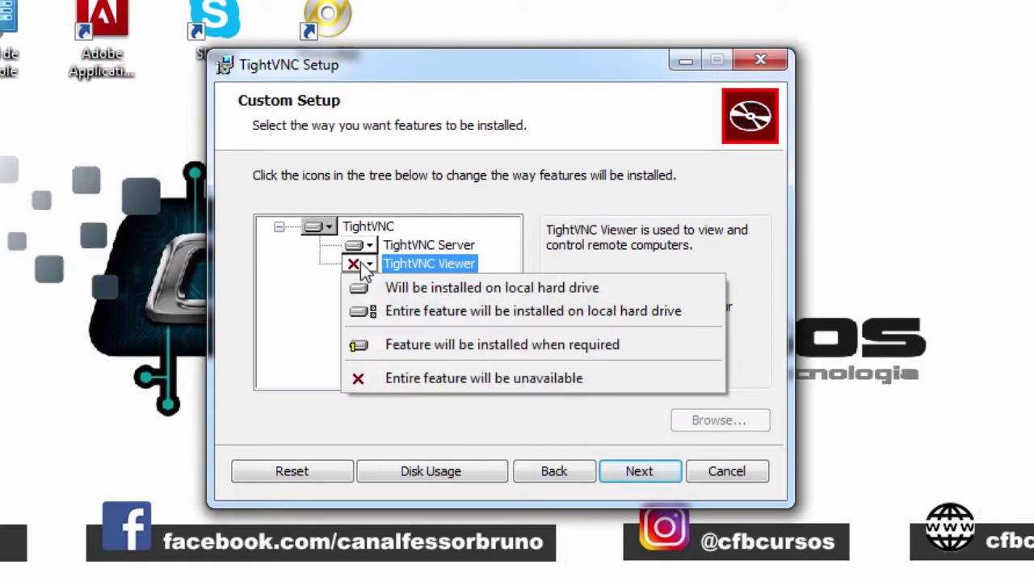
left_click(412, 377)
left_click(356, 263)
left_click(373, 288)
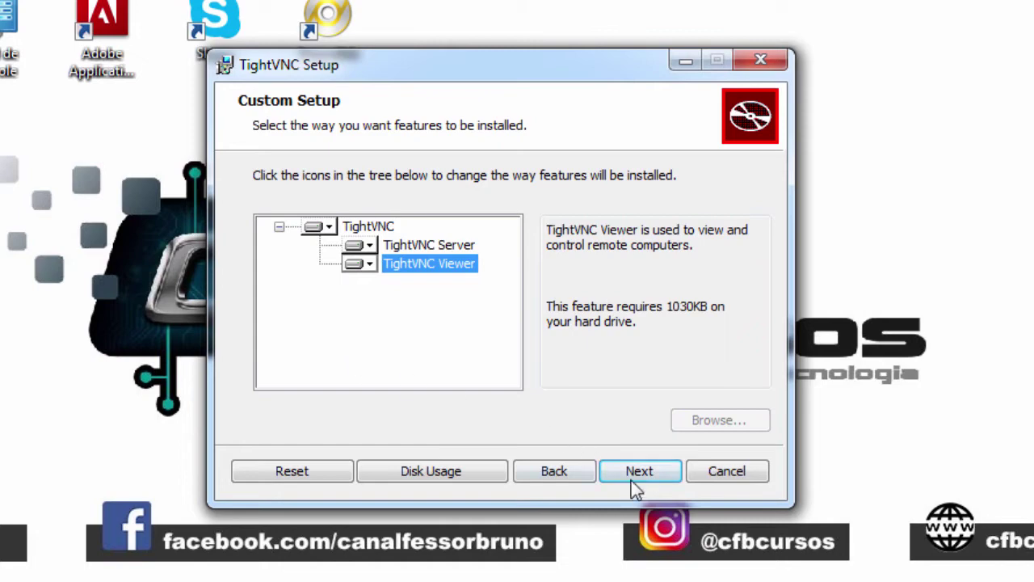
left_click(546, 472)
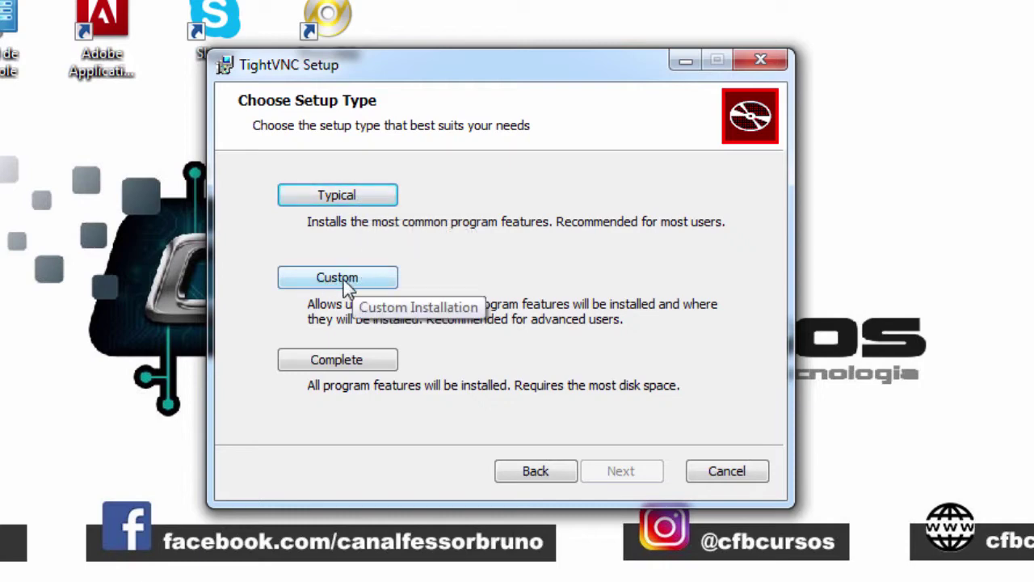
Choose the Typical installation, keep all additional tasks ticked and start installing
left_click(358, 192)
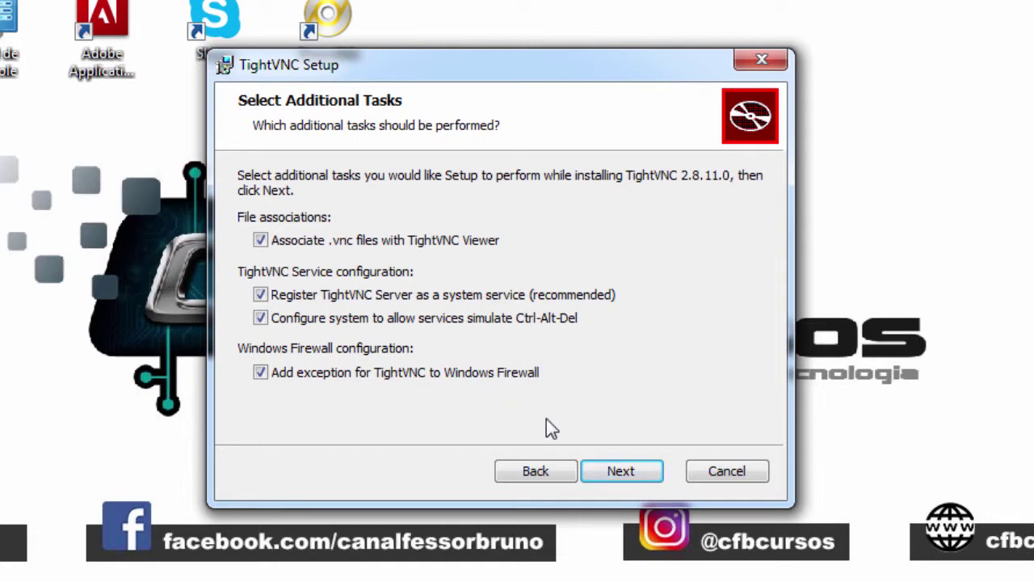
left_click(622, 475)
left_click(604, 472)
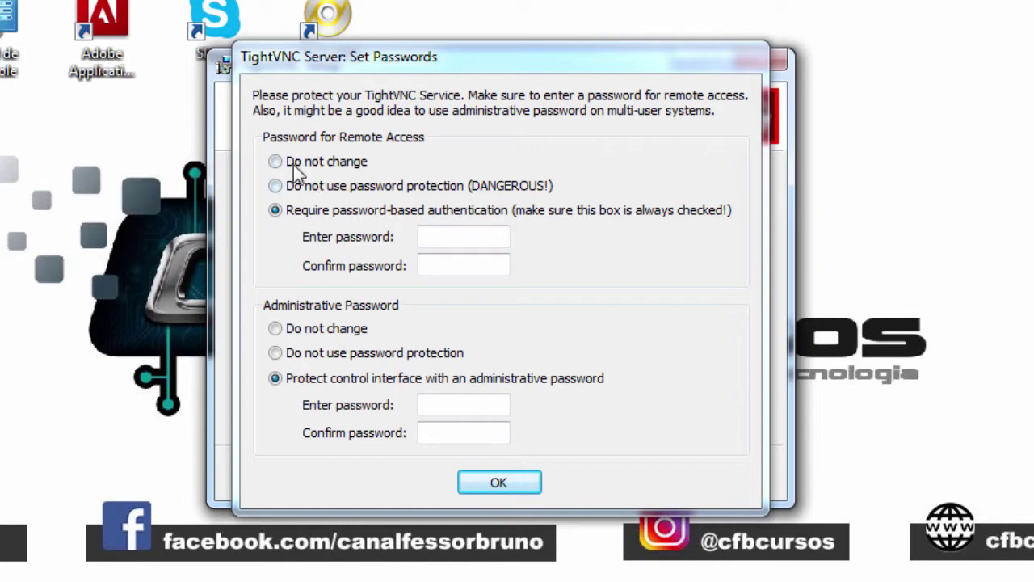
Enter and confirm the remote-access password
left_click(424, 236)
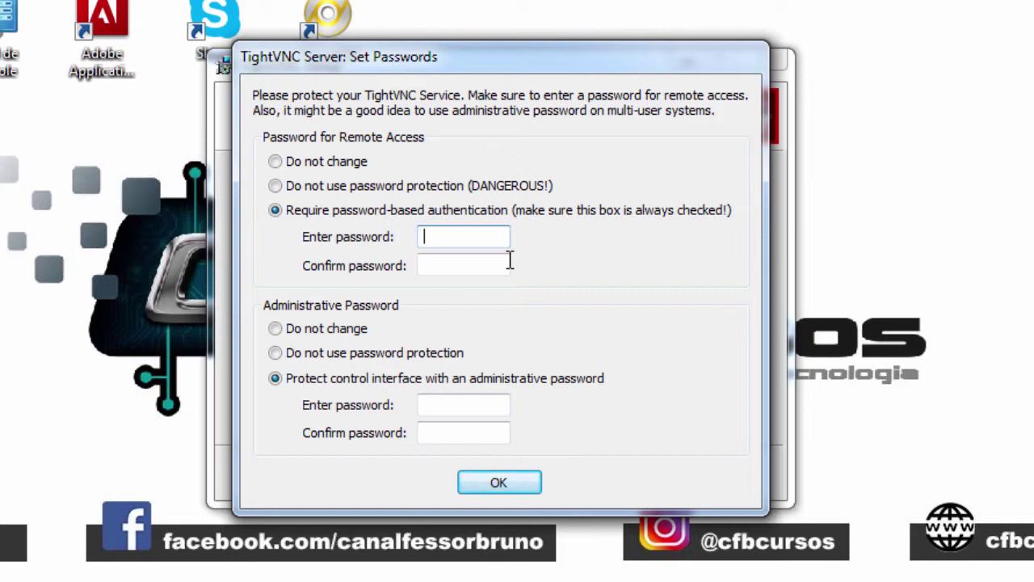
type("12345")
key("Tab")
type("12345")
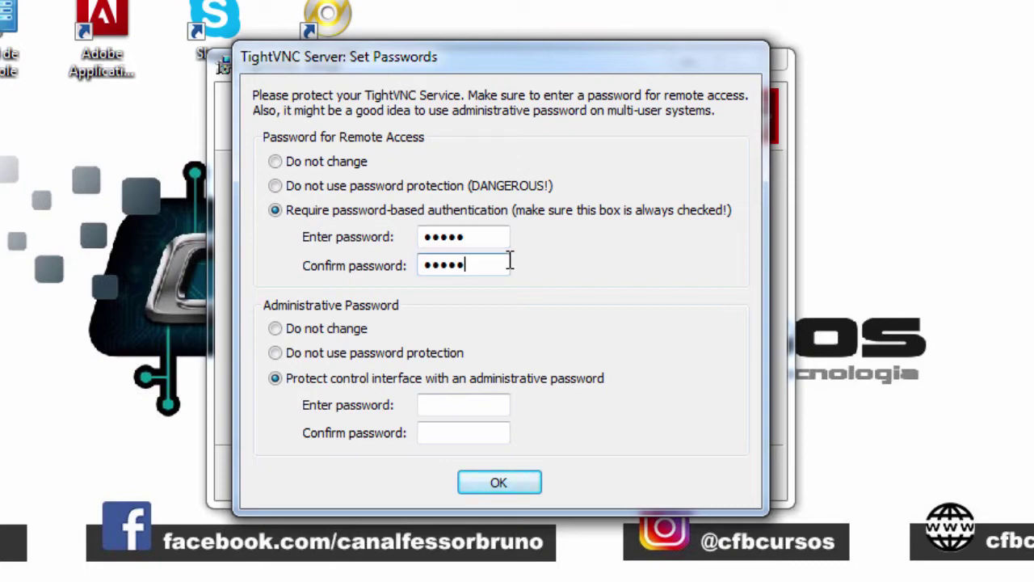
left_click_drag(475, 266, 386, 267)
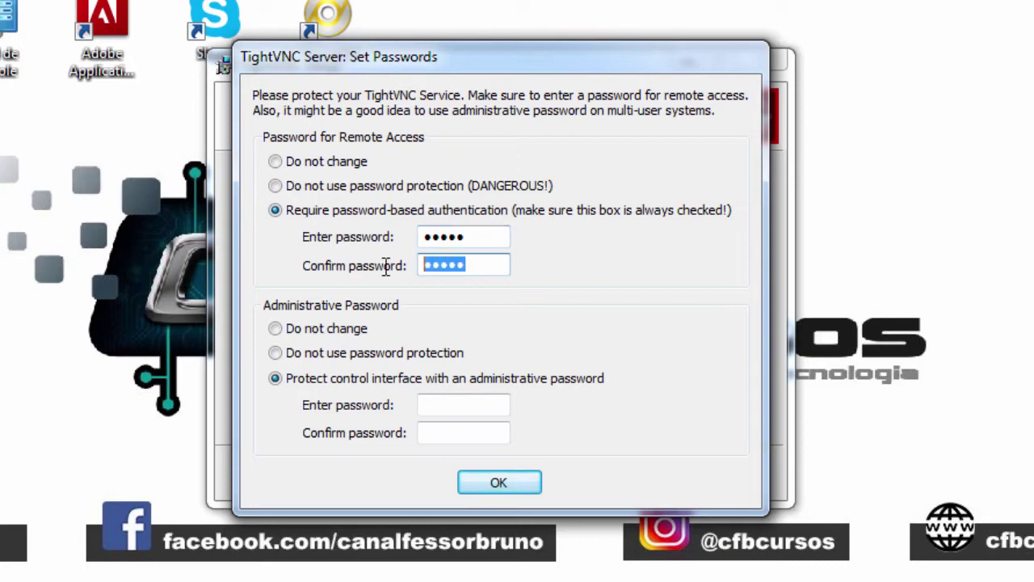
Enter and confirm the administrative password, then apply both password settings
left_click(453, 414)
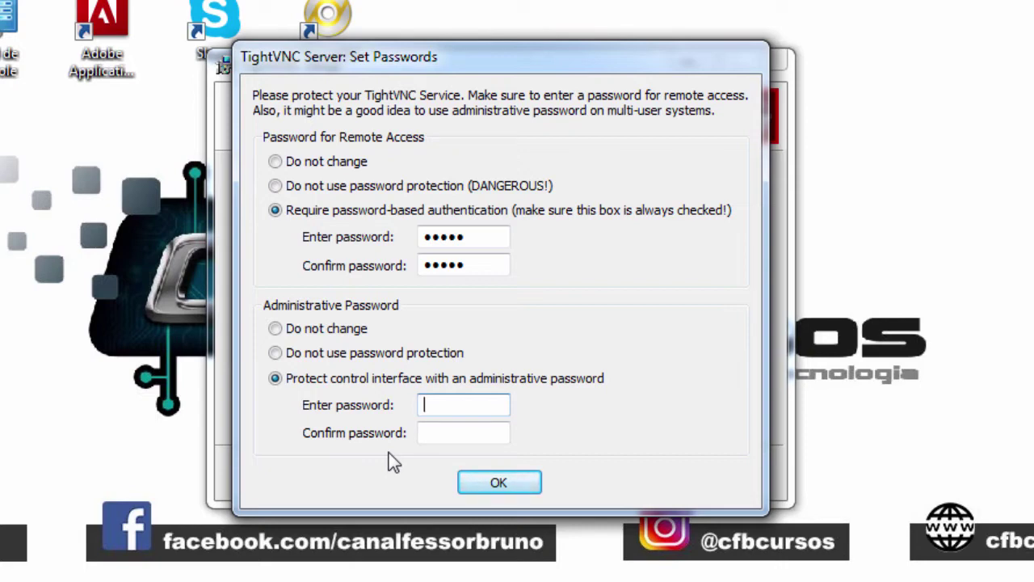
type("123")
key("Tab")
type("123")
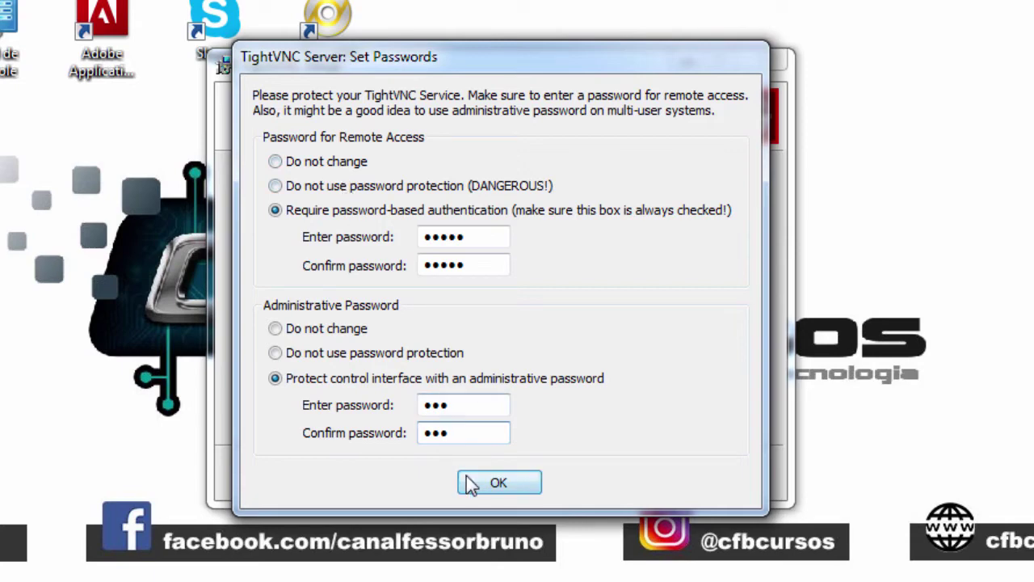
left_click(493, 483)
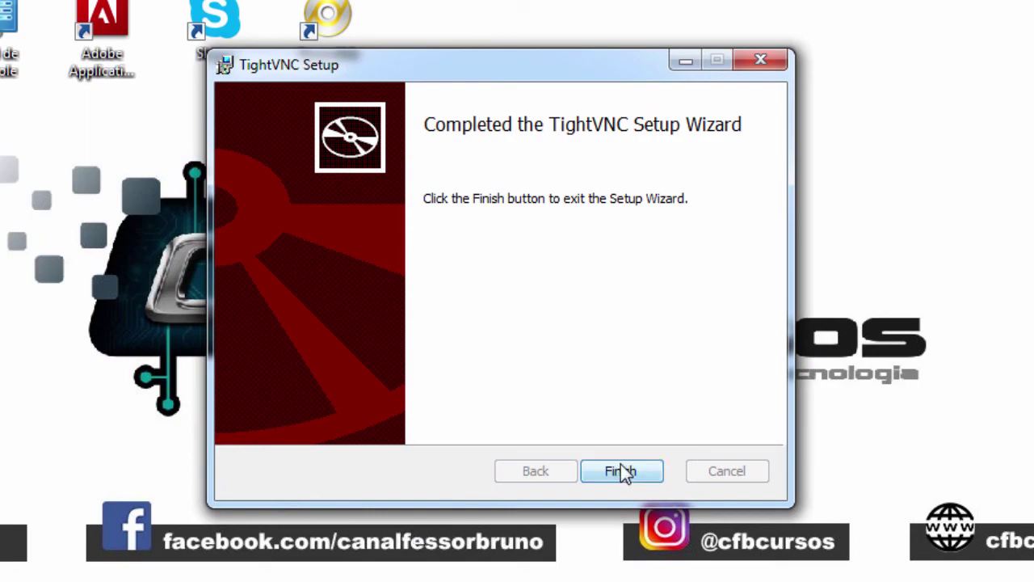
Finish the setup wizard, check the hidden tray icons, and bring up the Start menu
left_click(621, 471)
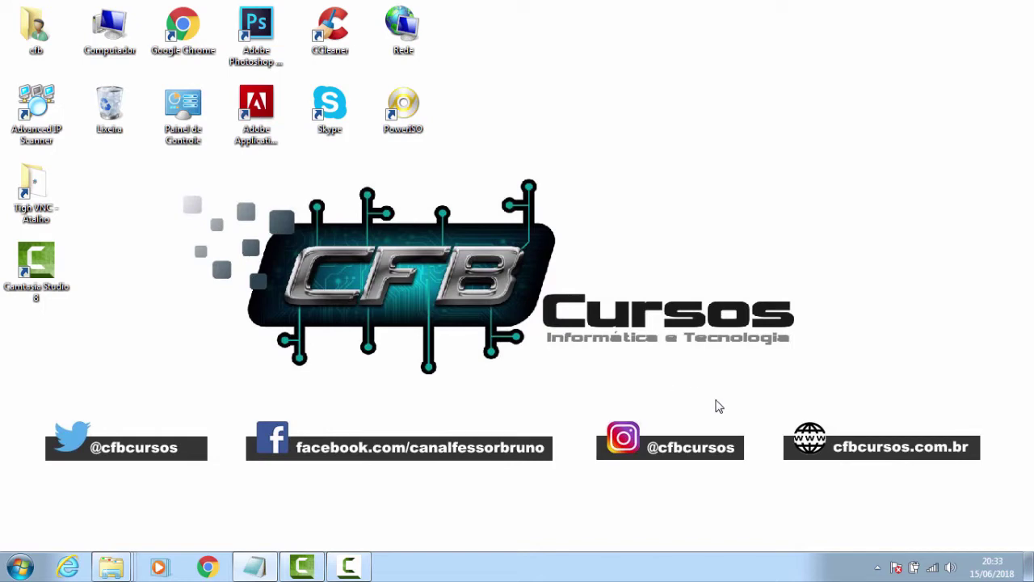
left_click(877, 567)
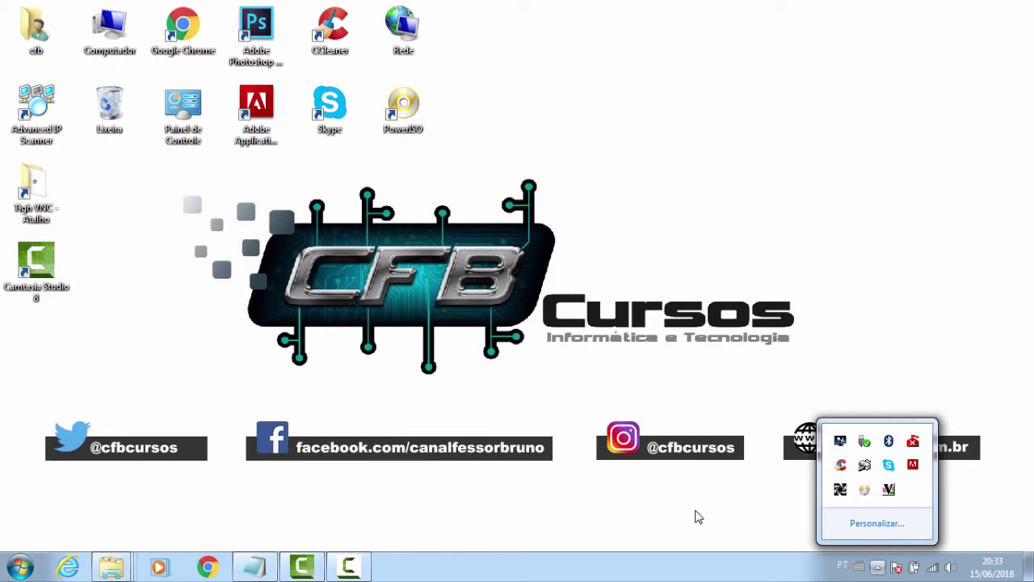
left_click(705, 507)
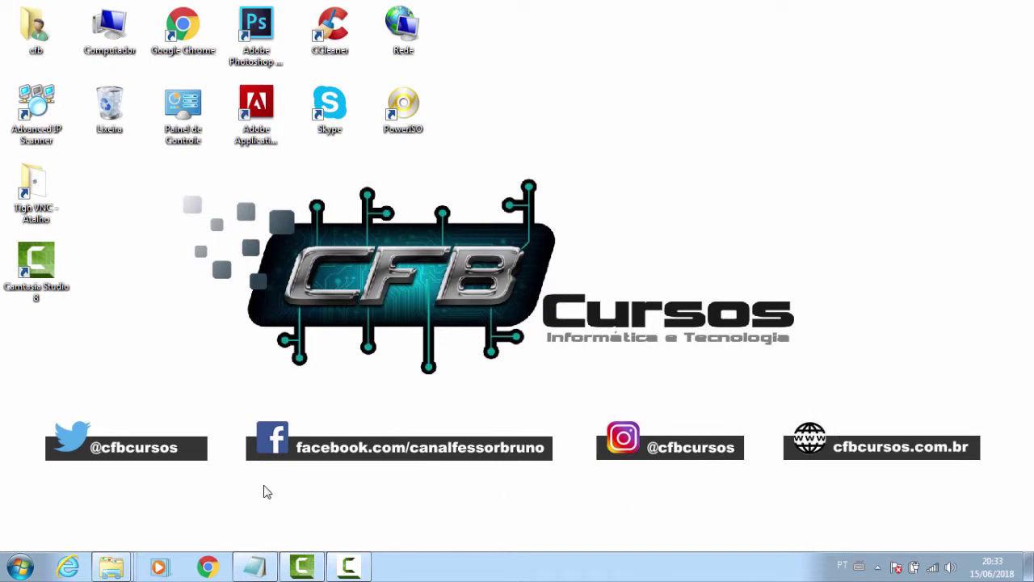
left_click(17, 567)
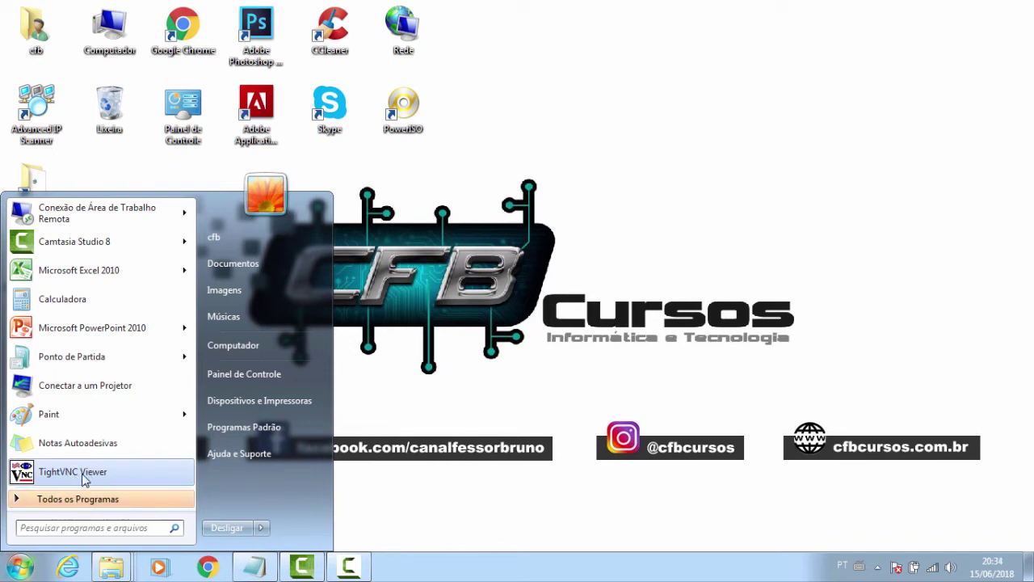
Search the Start menu for 'view' and launch TightVNC Viewer from the results
left_click(89, 528)
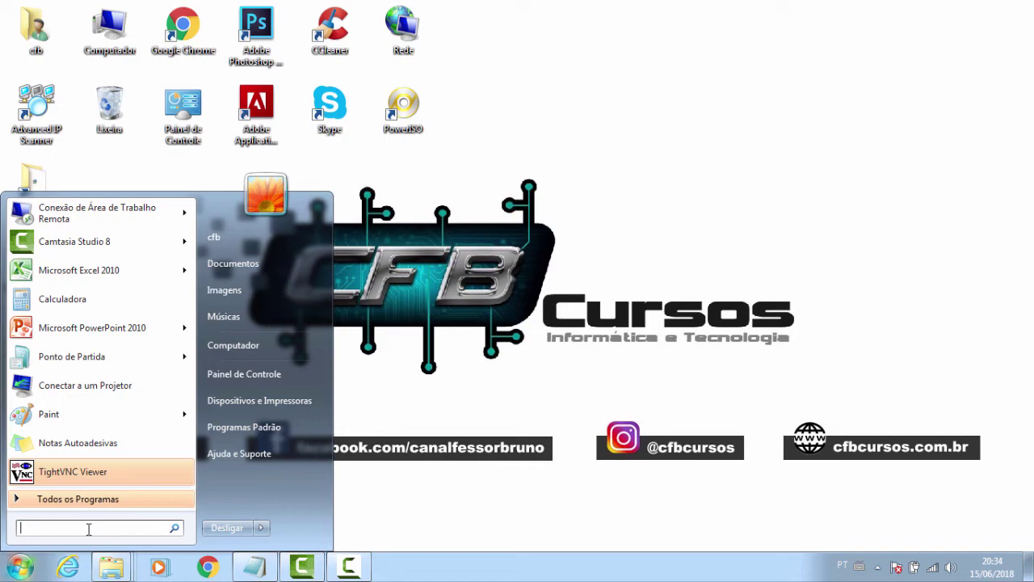
type("viwer")
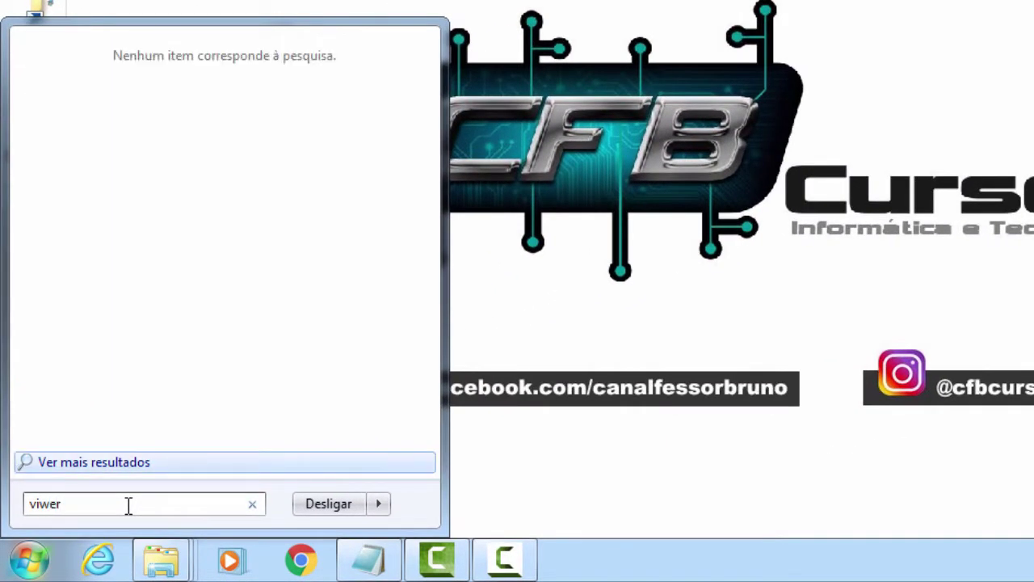
key("BackSpace")
key("BackSpace")
key("BackSpace")
type("ew")
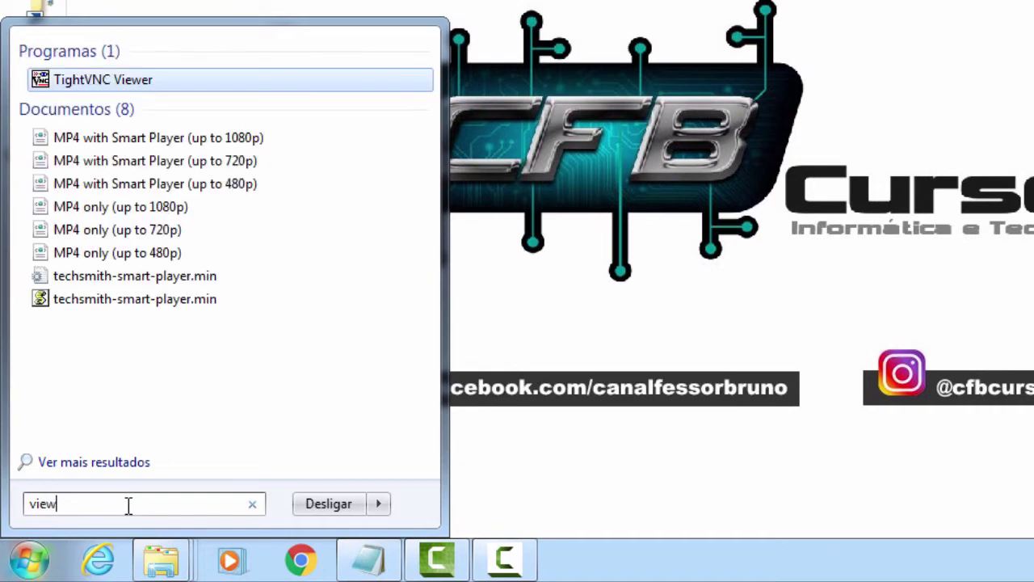
left_click(84, 84)
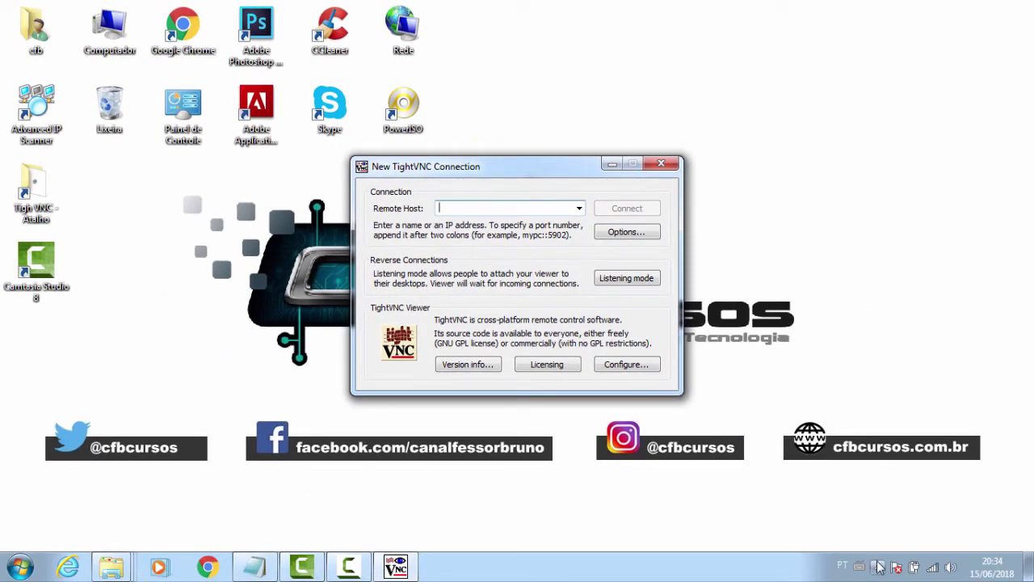
Read the TightVNC tray icon's tooltip showing this computer's service address 192.168.0.105
left_click(877, 567)
mouse_move(889, 494)
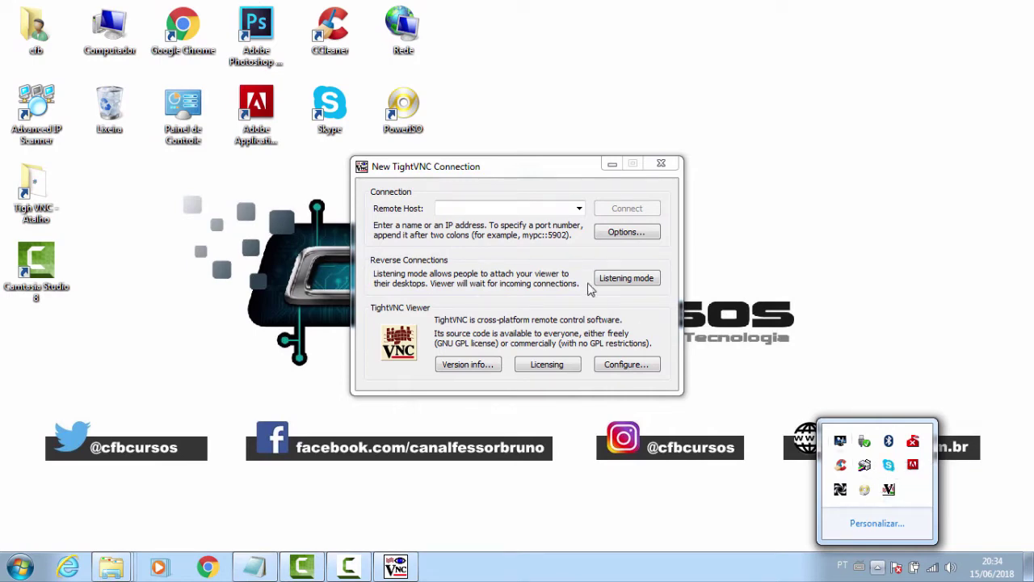
left_click(549, 239)
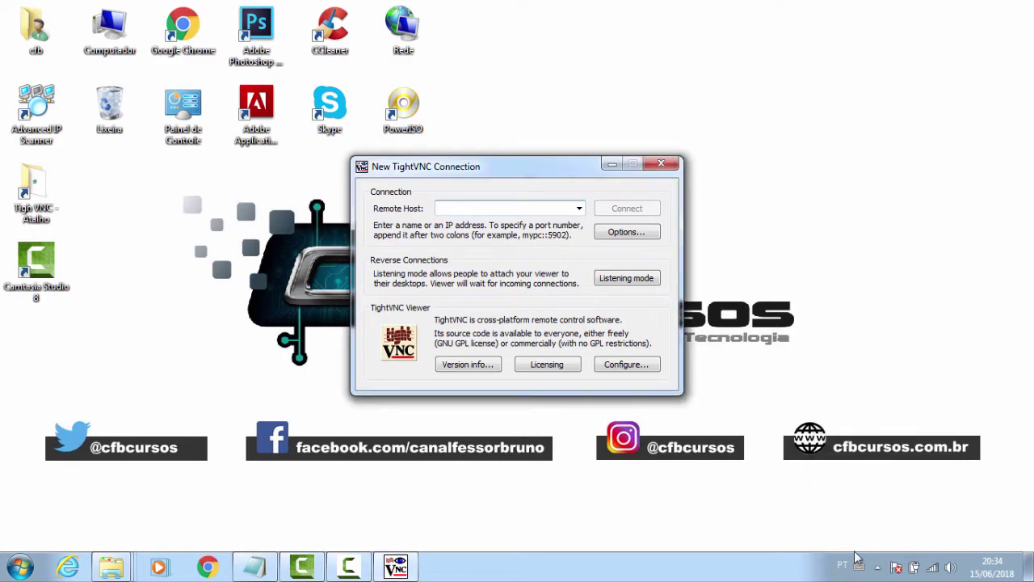
left_click(877, 566)
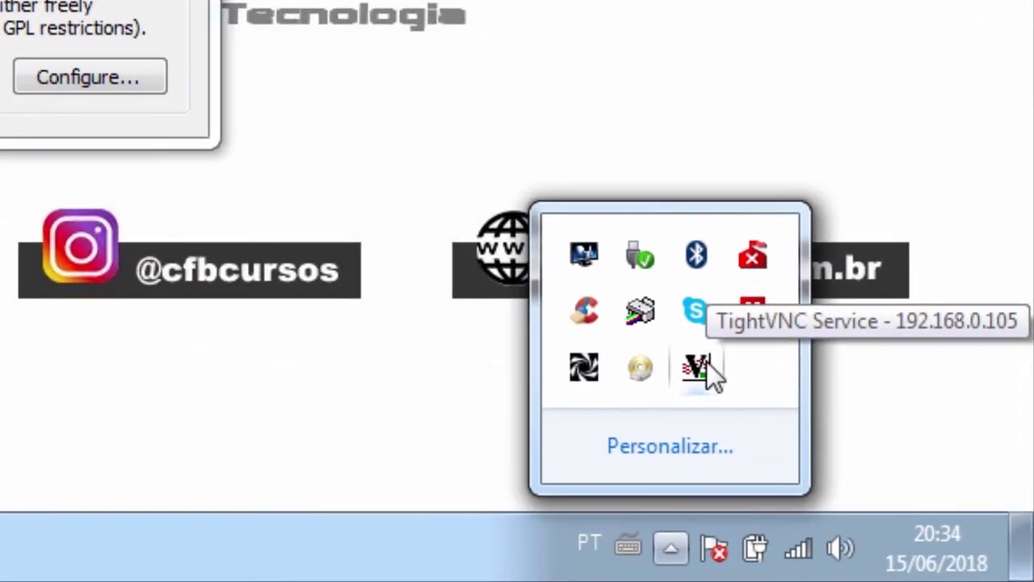
double_click(756, 404)
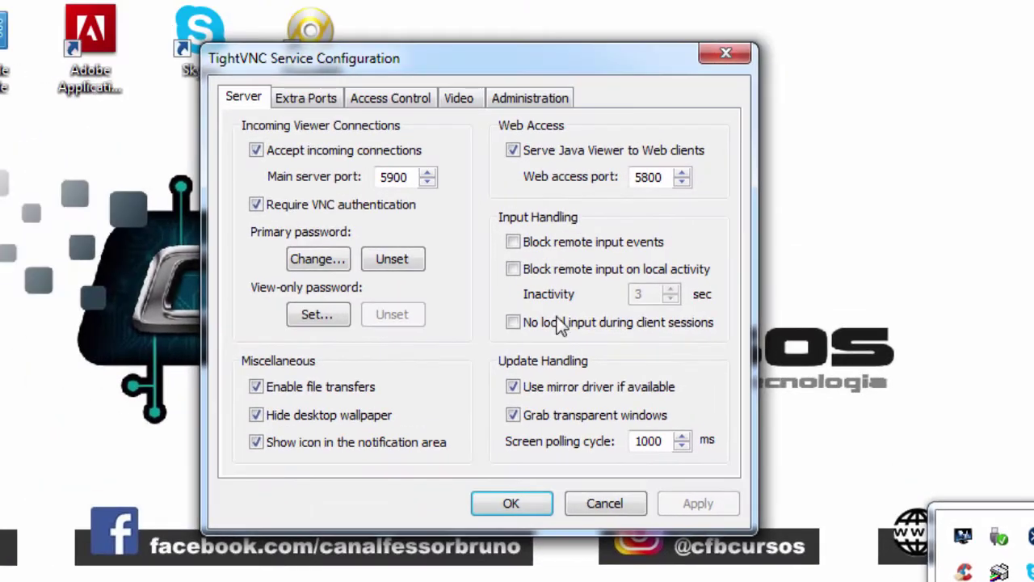
left_click_drag(422, 60, 458, 37)
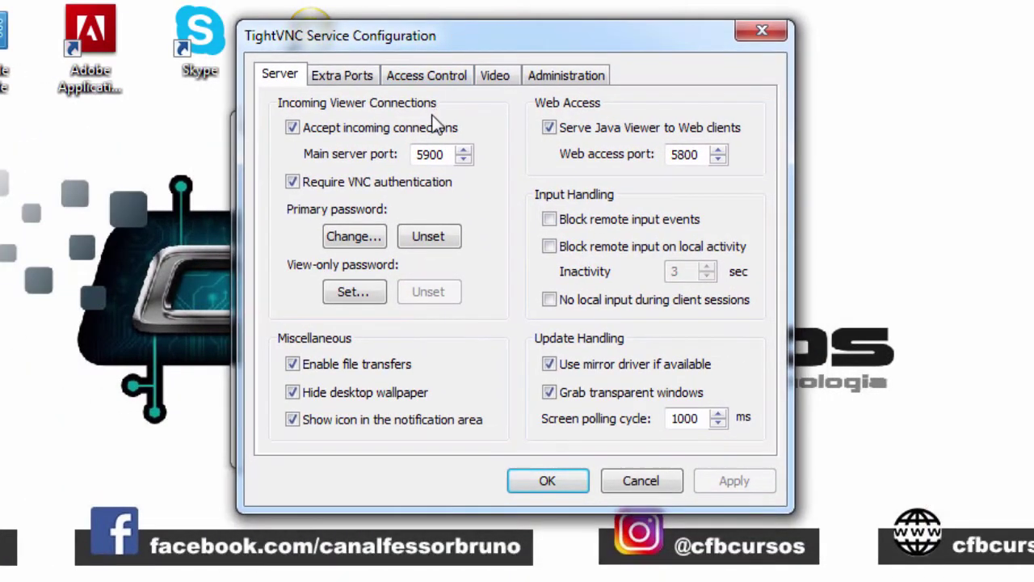
left_click(348, 77)
left_click(410, 76)
left_click(496, 75)
key("Right")
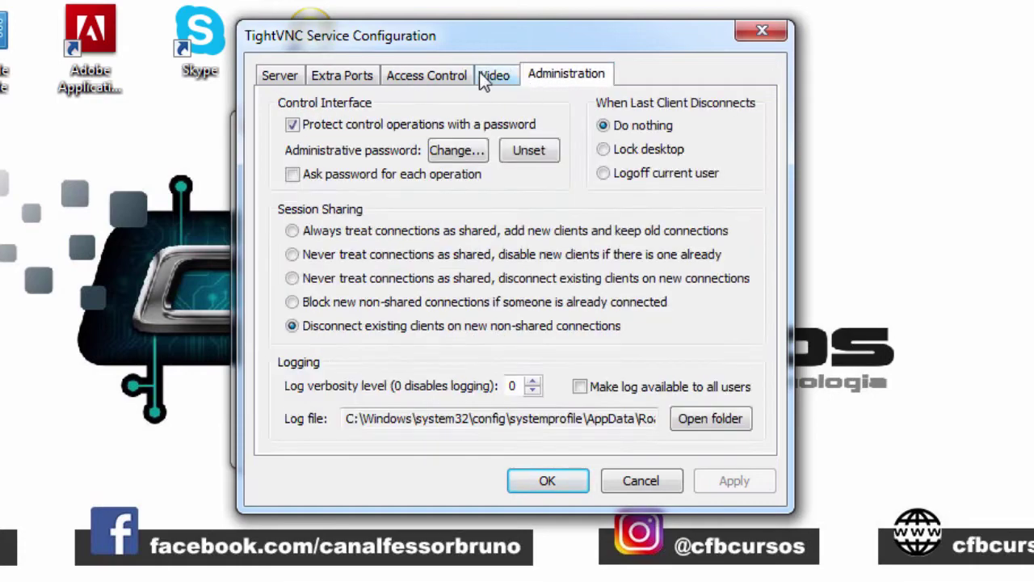
left_click(495, 75)
left_click(346, 76)
left_click(293, 77)
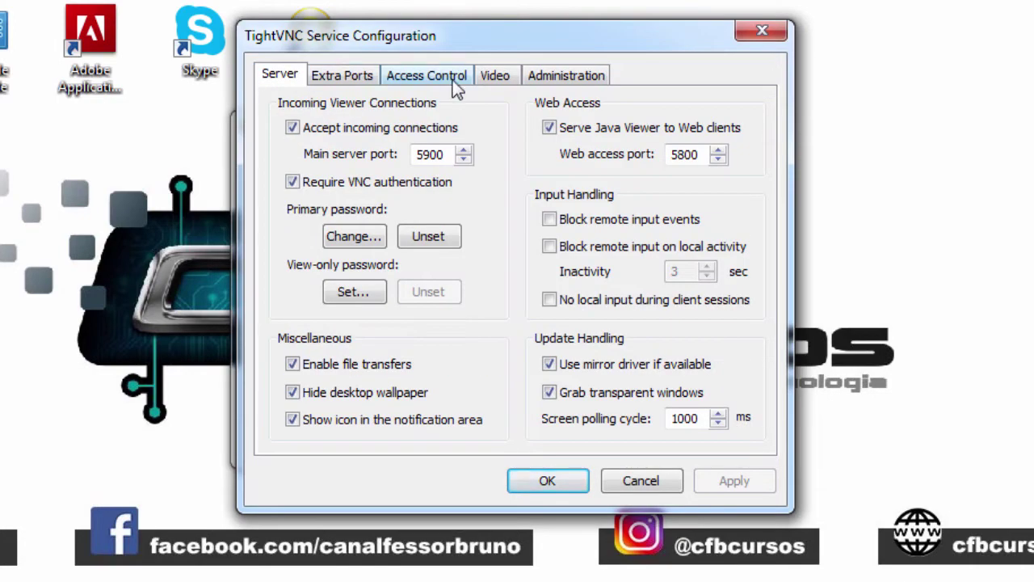
left_click(552, 74)
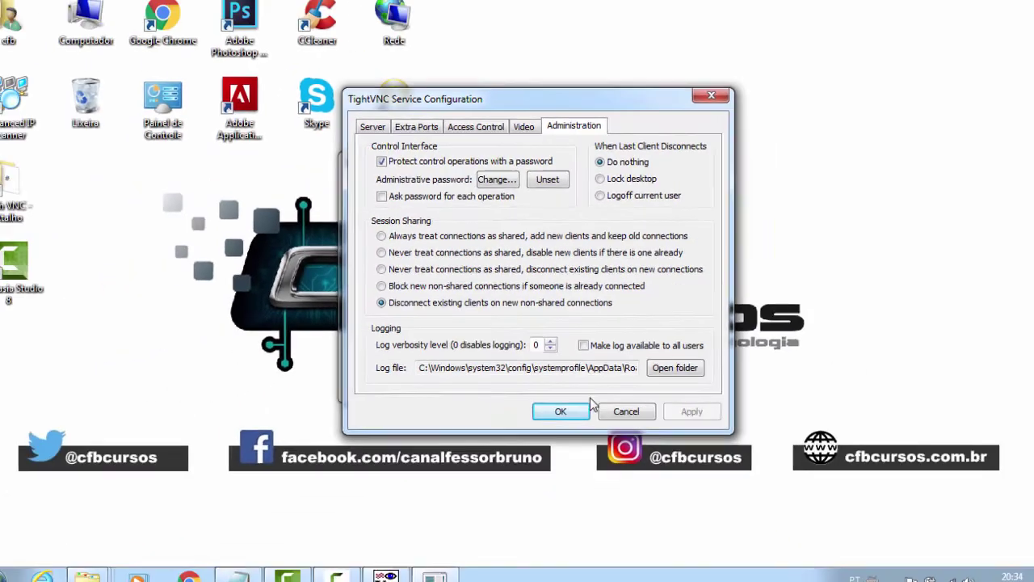
left_click(561, 411)
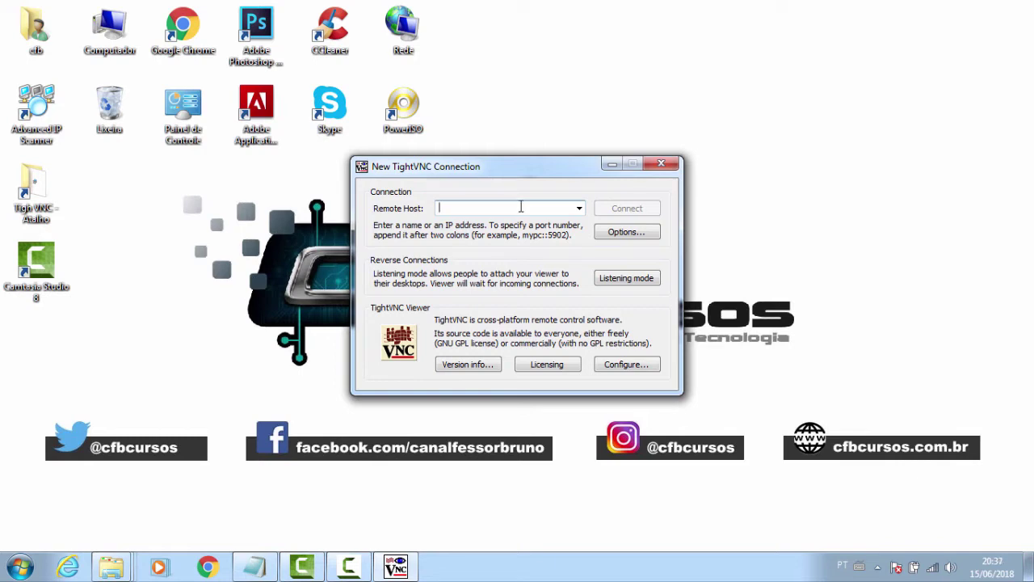
Enter 192.168.0.107 as the Remote Host
type("192")
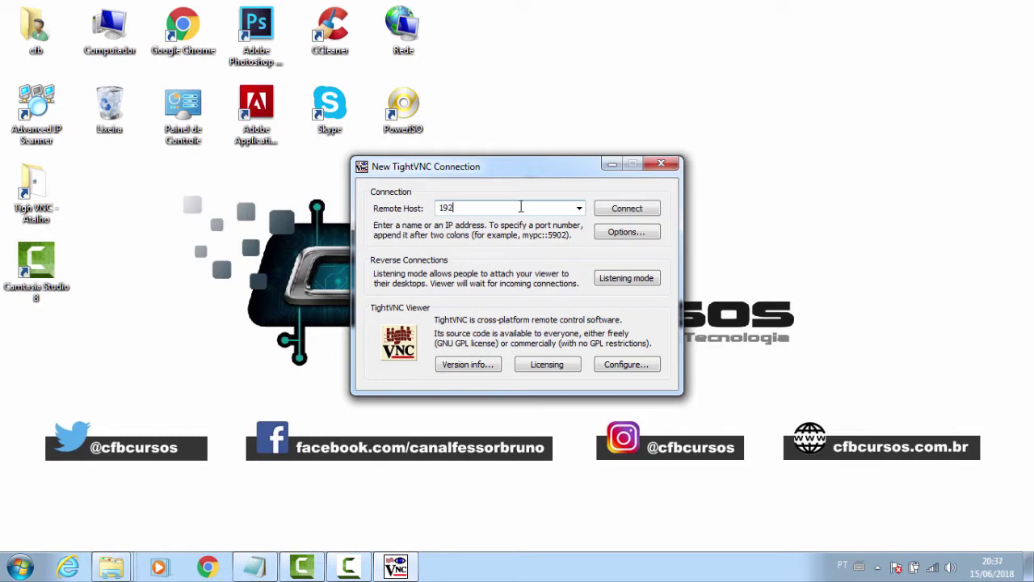
type(".168.0.107")
left_click(878, 567)
mouse_move(891, 490)
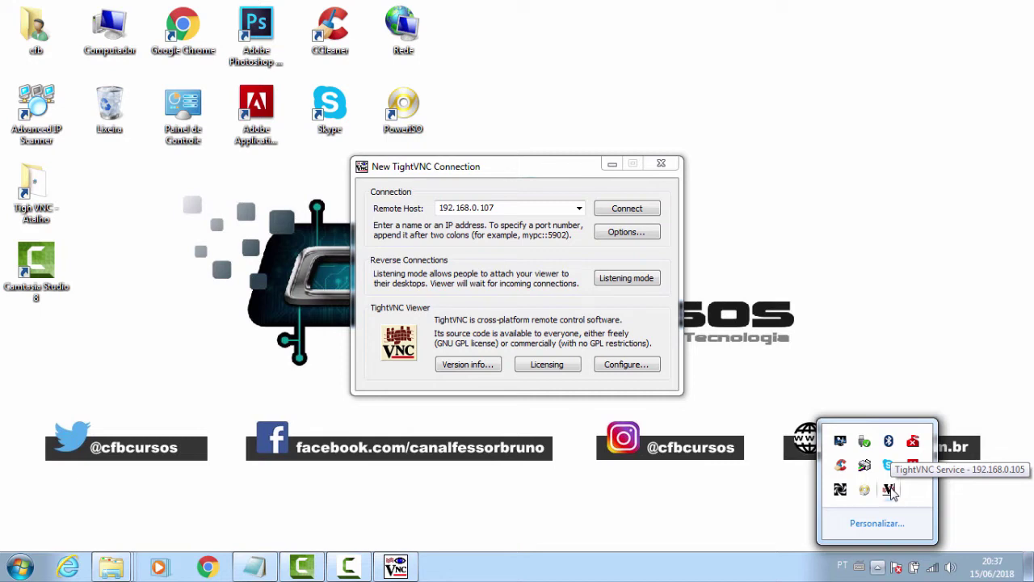
left_click(546, 208)
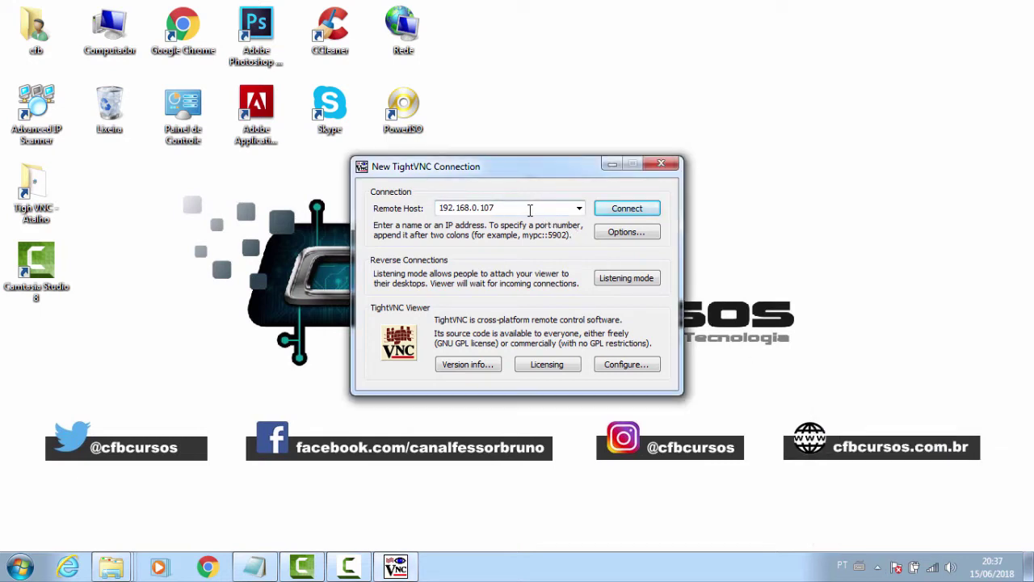
Connect to 192.168.0.107 and authenticate with the VNC password
left_click(631, 213)
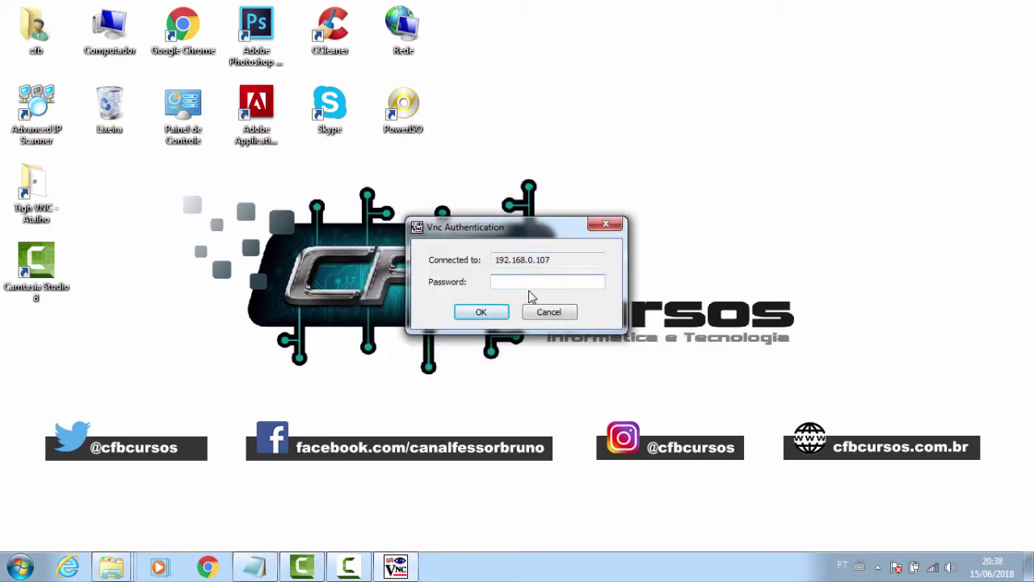
type("123456")
key("Return")
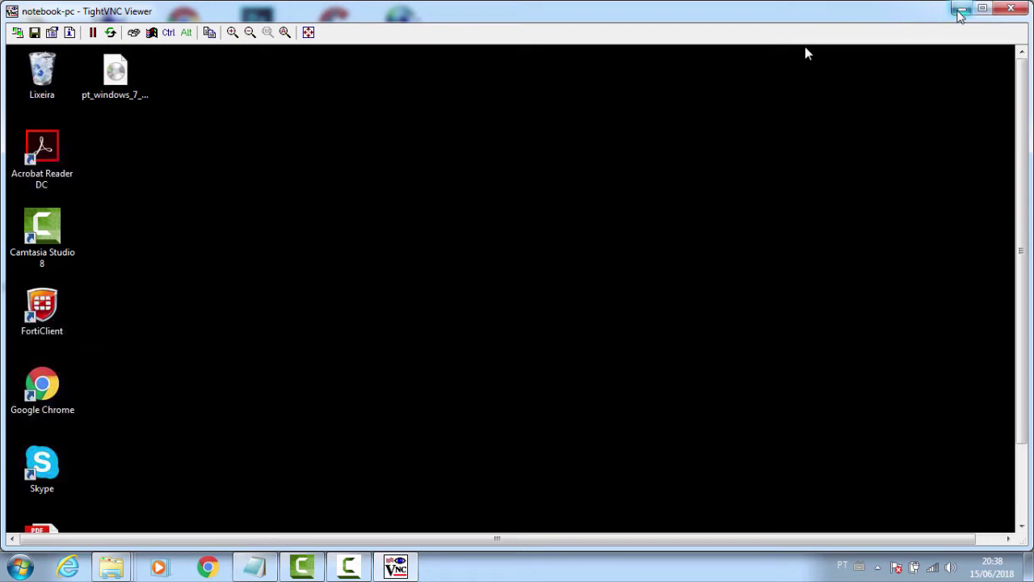
left_click(960, 12)
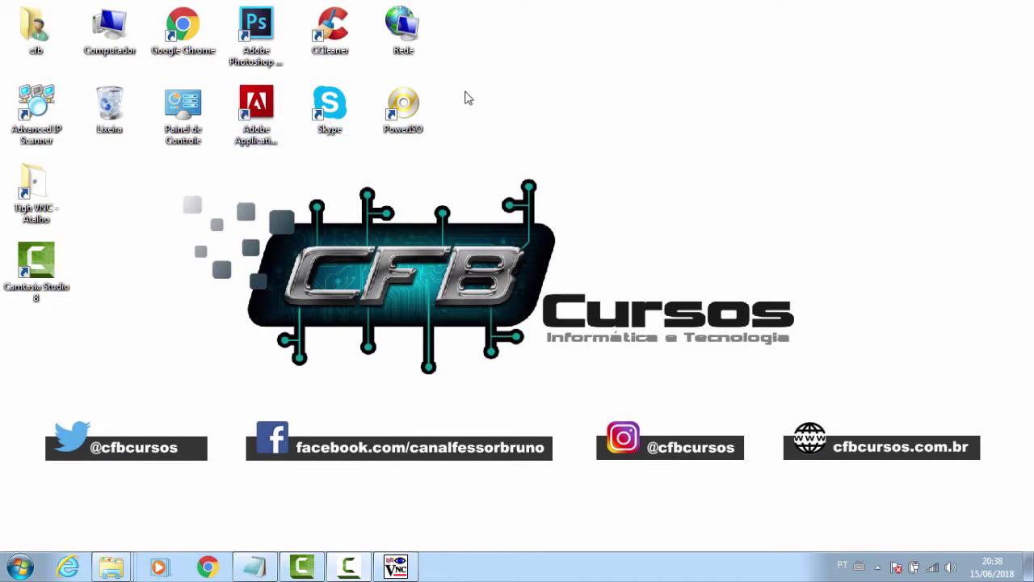
left_click(397, 566)
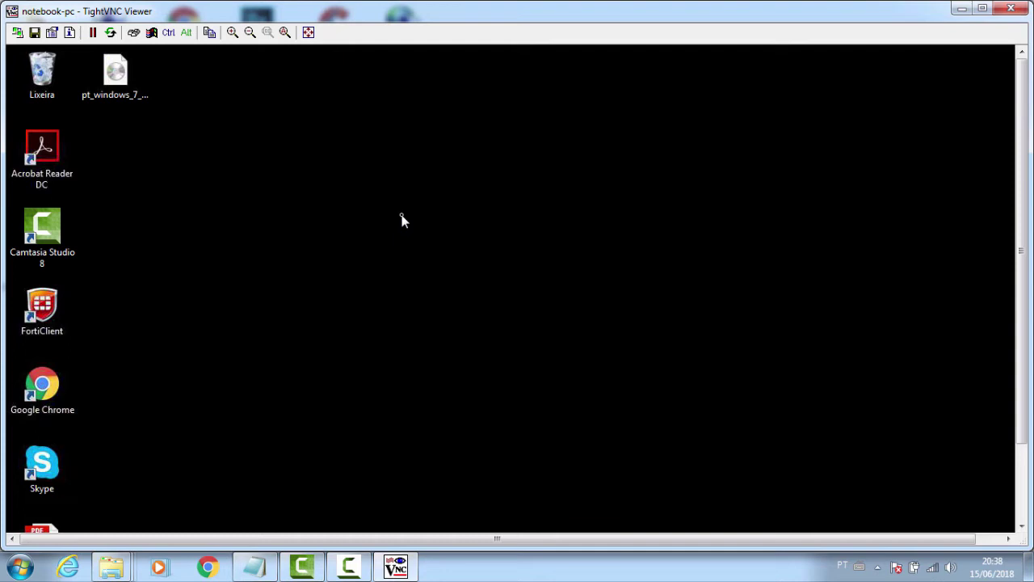
mouse_move(1022, 337)
left_mouse_down()
mouse_move(1018, 399)
mouse_move(1020, 316)
left_mouse_up()
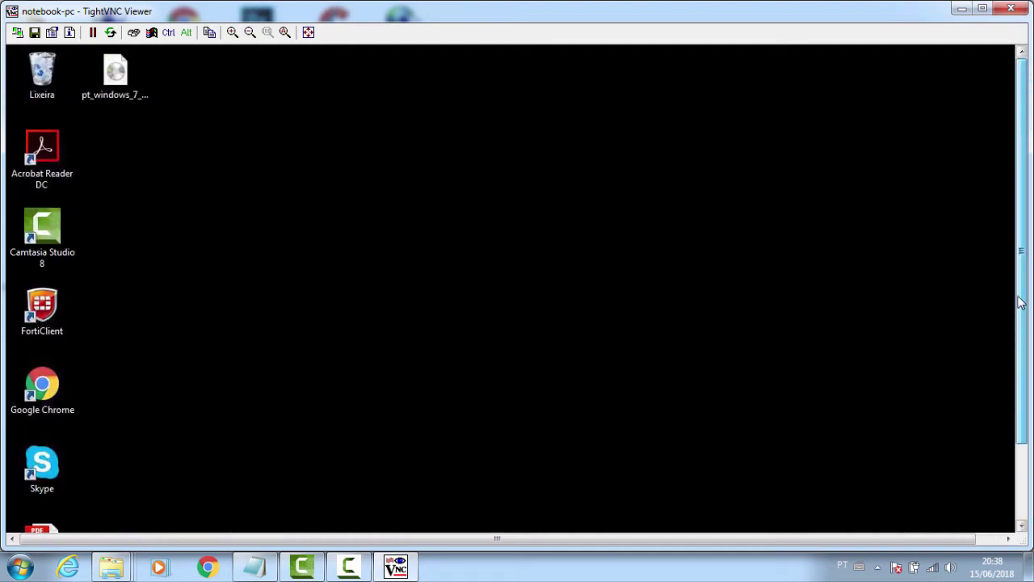
left_click_drag(945, 543, 975, 543)
mouse_move(1025, 423)
left_mouse_down()
mouse_move(1017, 450)
mouse_move(1020, 403)
left_mouse_up()
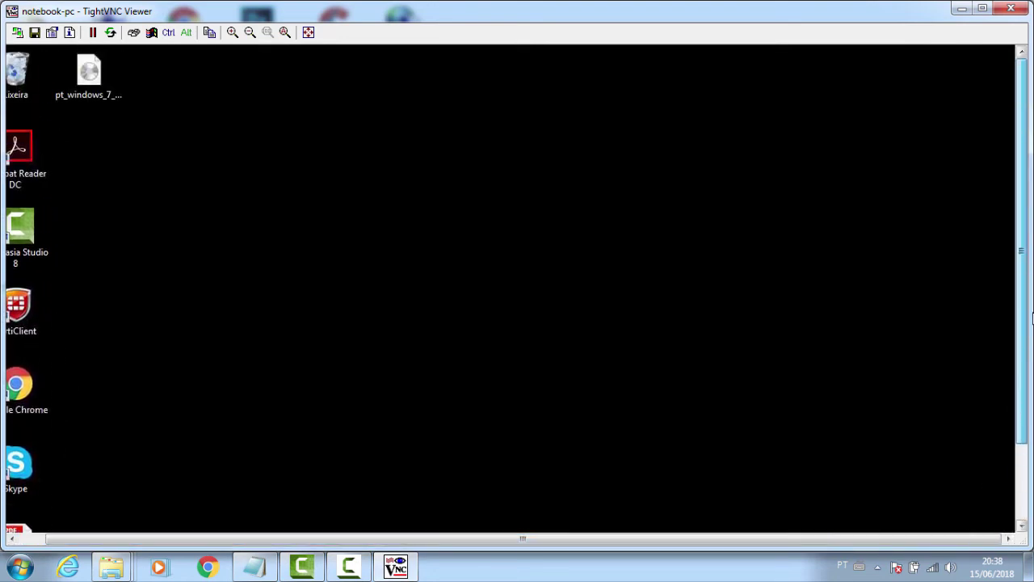
Scale the notebook-pc remote desktop to 70% in Connection options so it fits the window
right_click(567, 13)
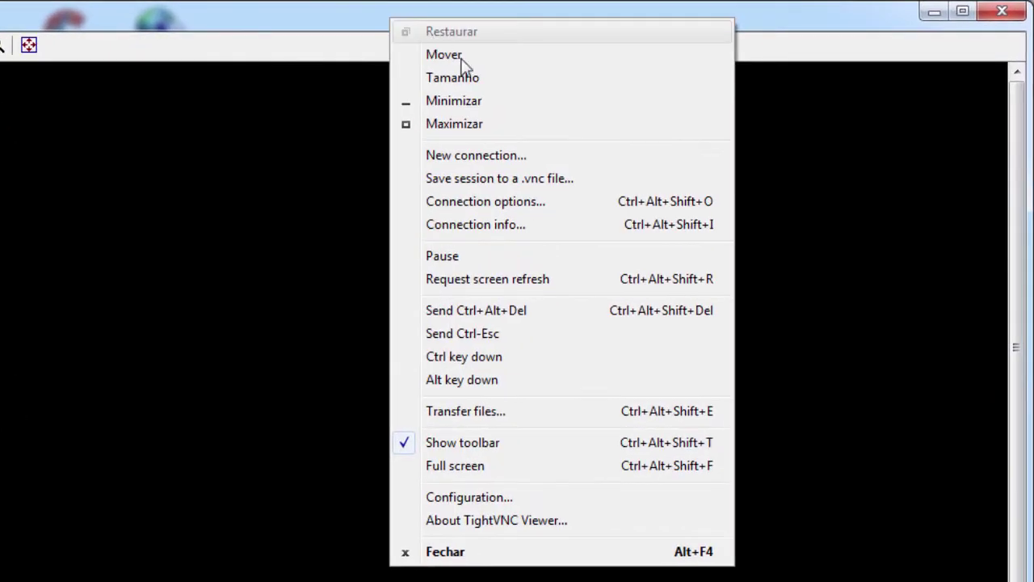
left_click(506, 202)
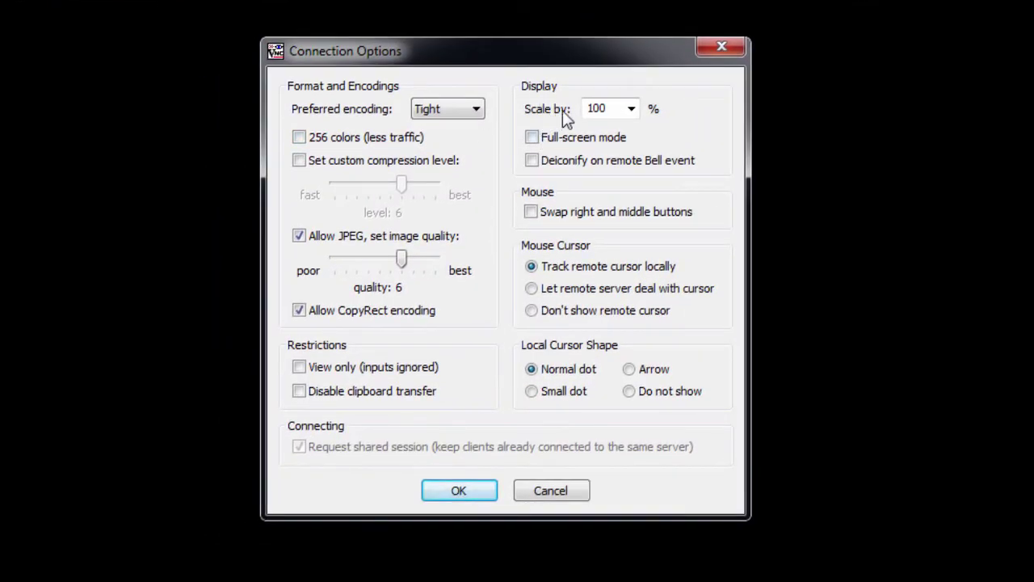
double_click(610, 108)
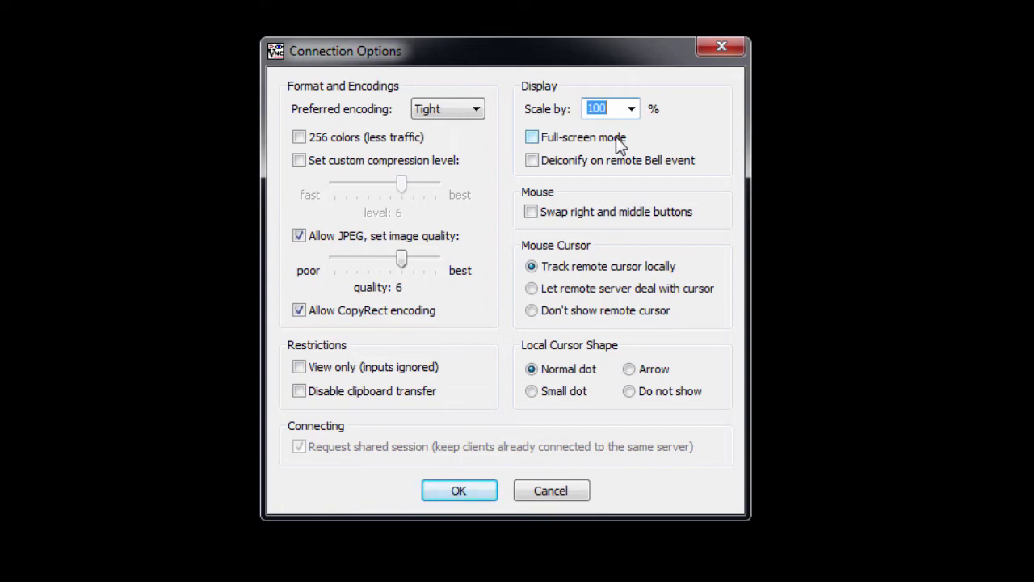
type("70")
key("Return")
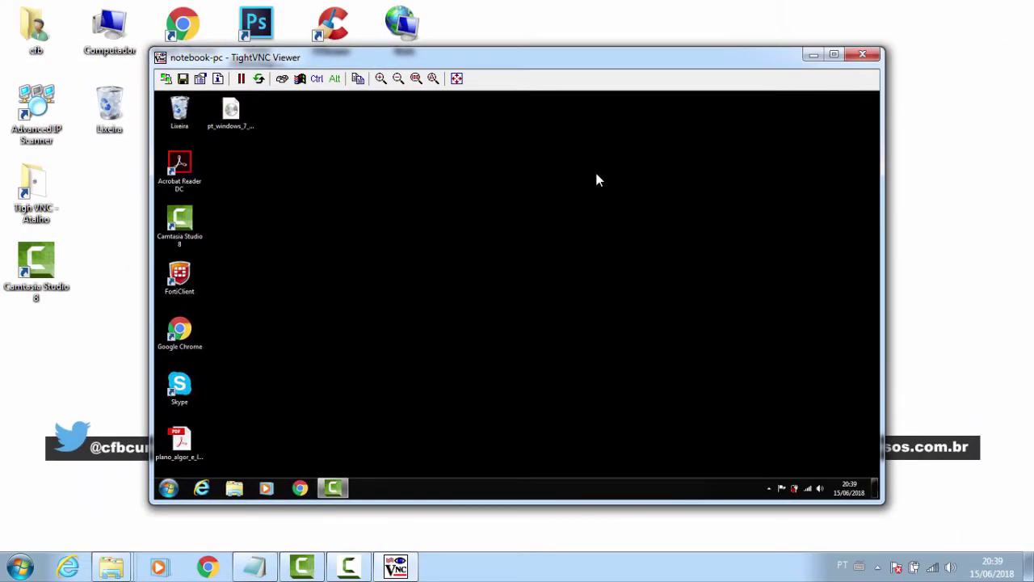
Move the viewer window and open the remote Computador window maximized
left_click_drag(630, 59, 630, 80)
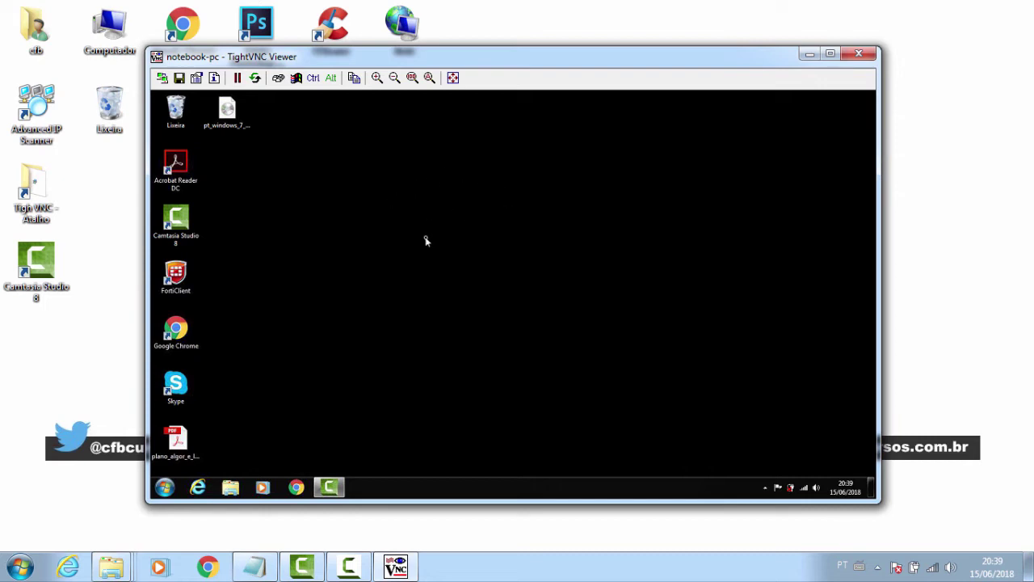
left_click(166, 484)
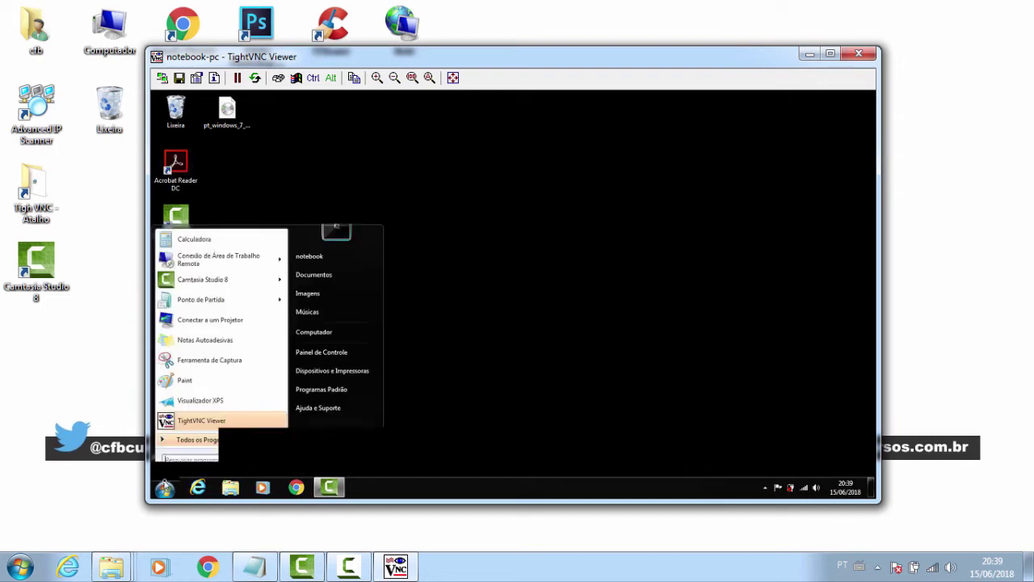
left_click(321, 383)
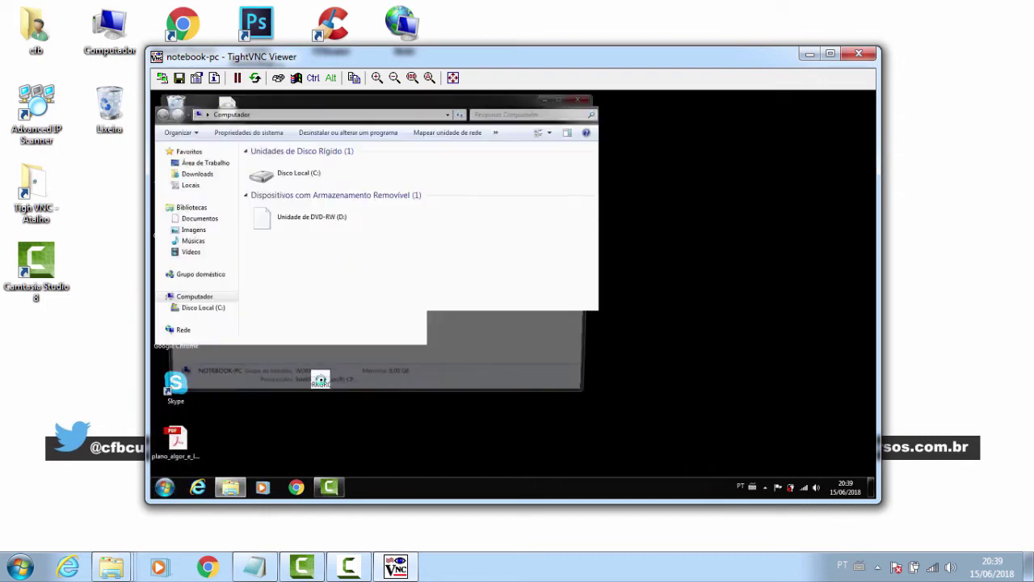
left_click(567, 97)
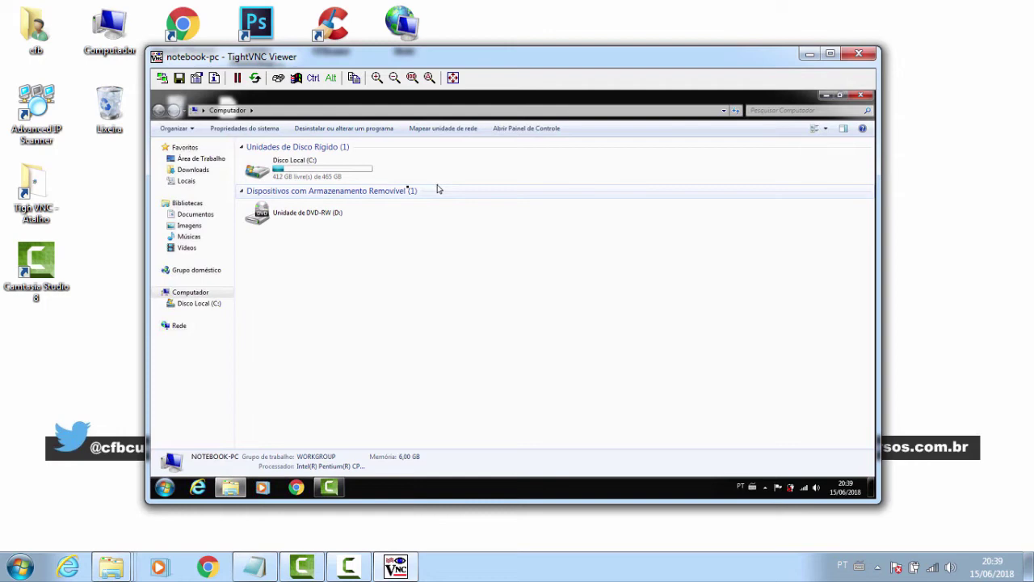
Open the remote Disco Local (C:) drive, then close its window
double_click(343, 168)
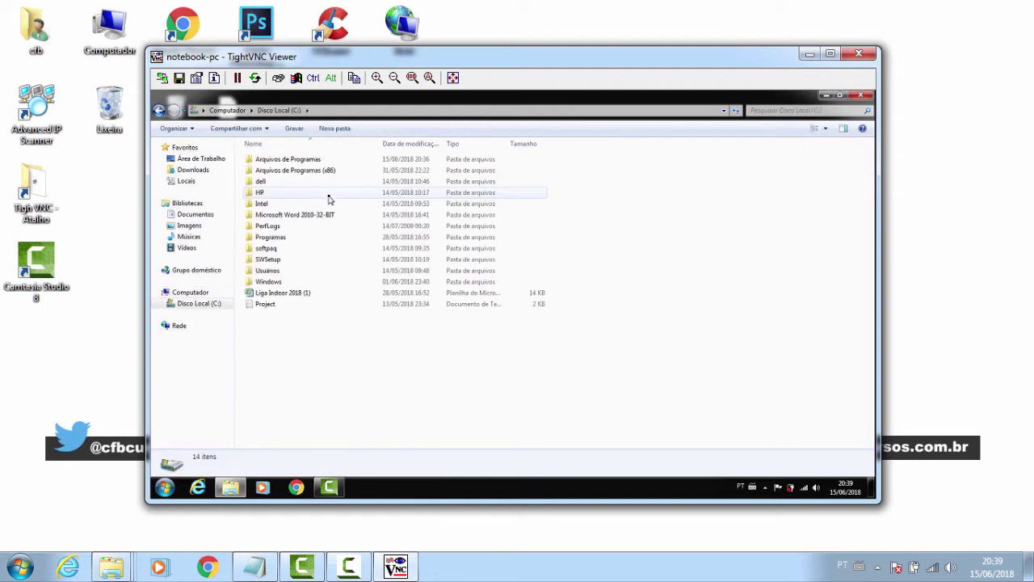
left_click(861, 95)
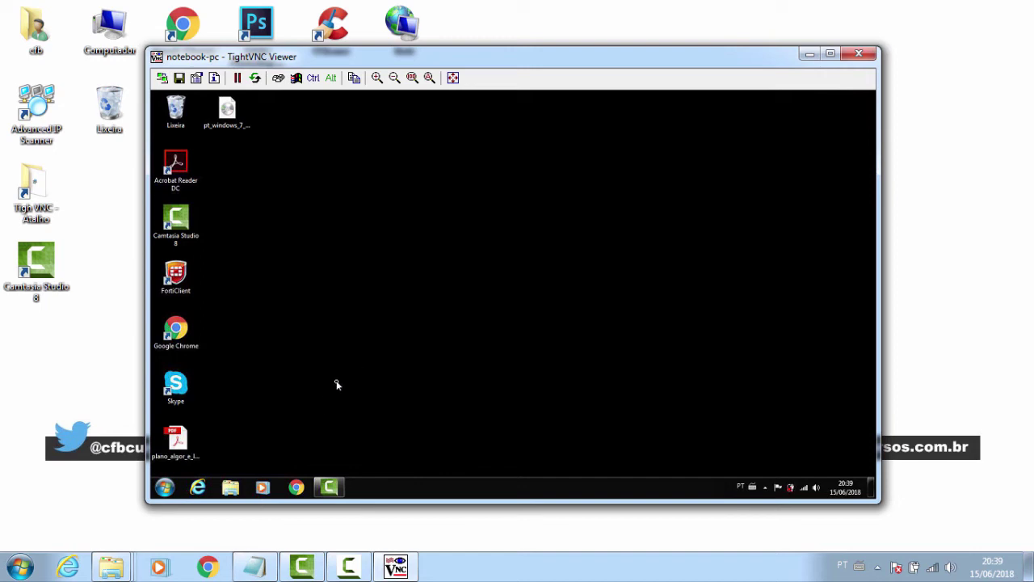
right_click(329, 489)
left_click(346, 457)
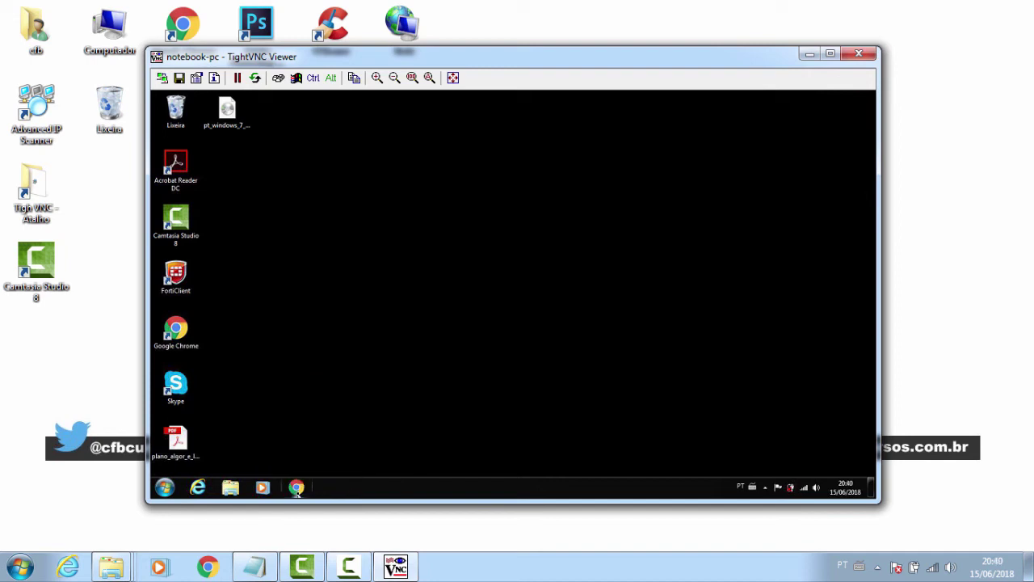
left_click(297, 488)
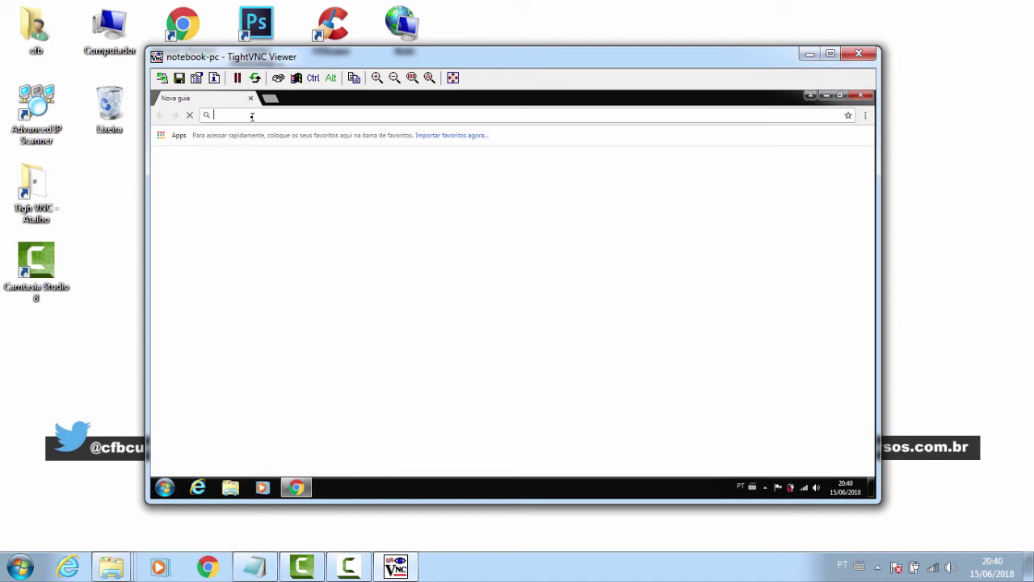
type("www.google.com.br")
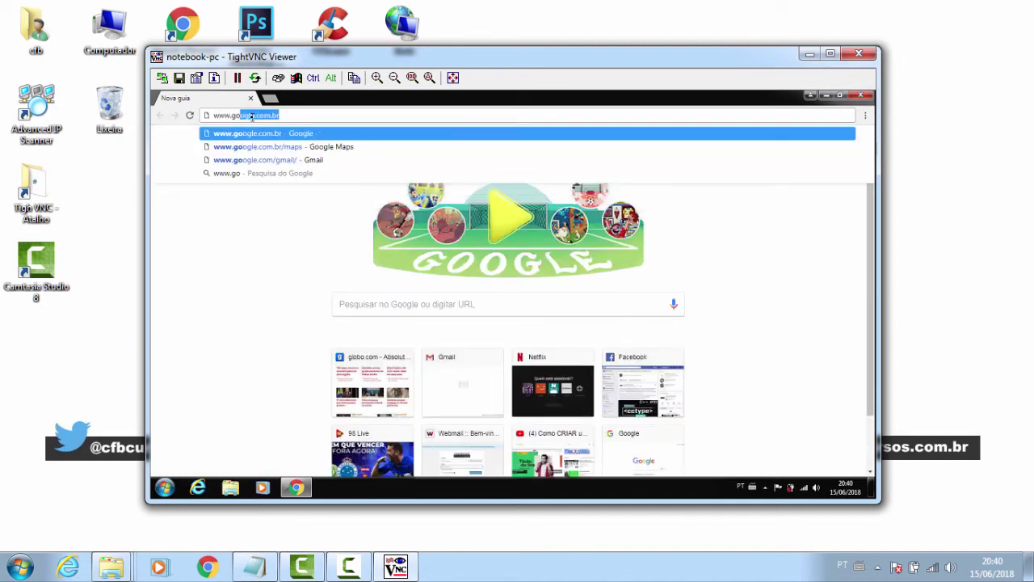
key("Return")
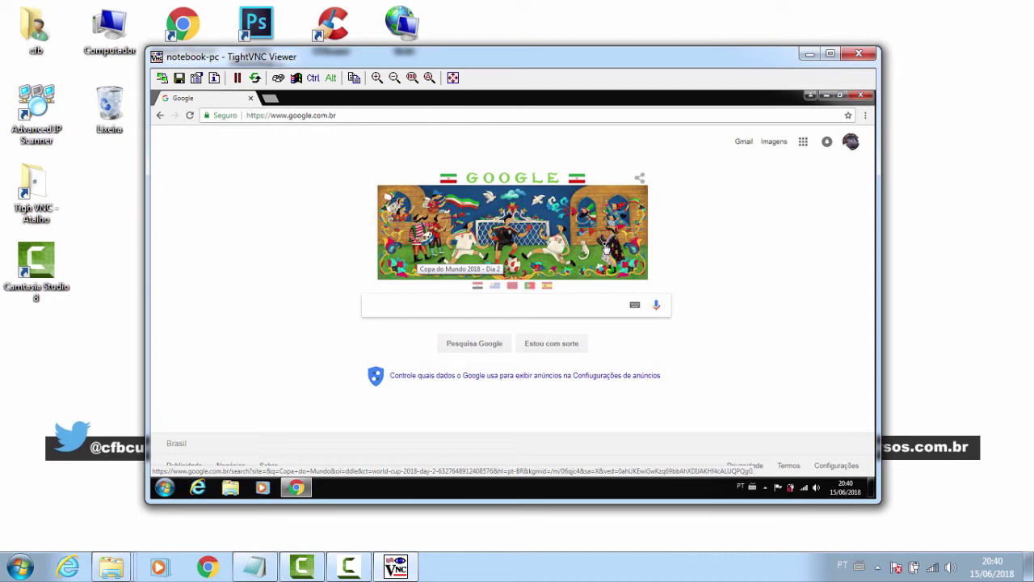
left_click(869, 96)
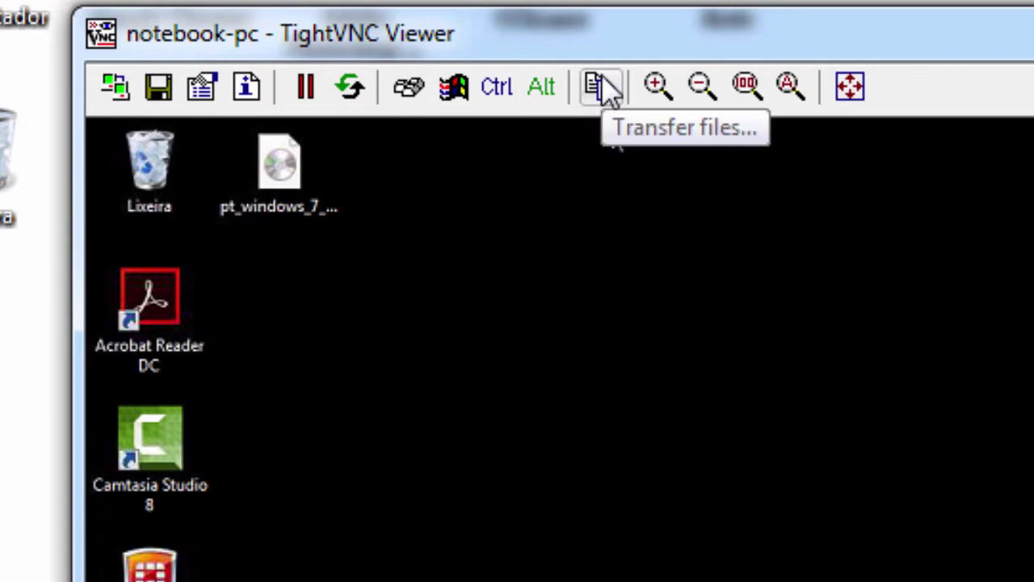
In File Transfer, browse the local side to the Desktop folder and select the Adobe Photoshop shortcut
left_click(598, 84)
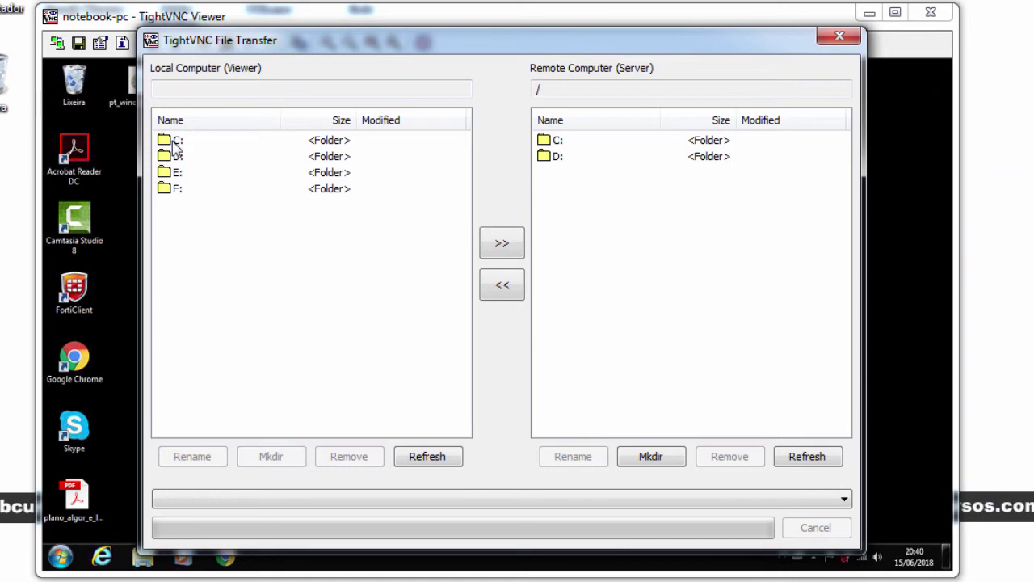
double_click(176, 143)
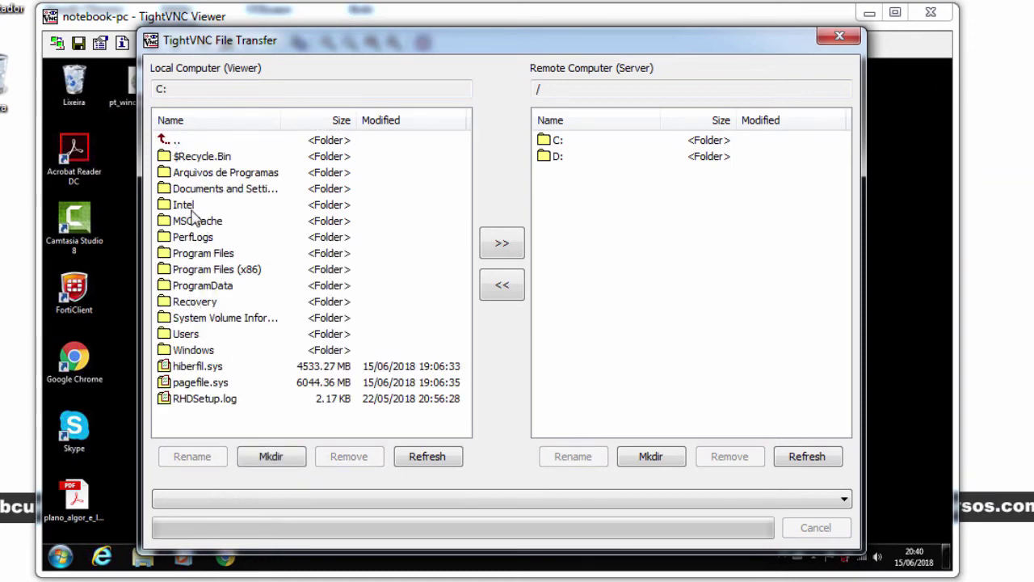
double_click(191, 336)
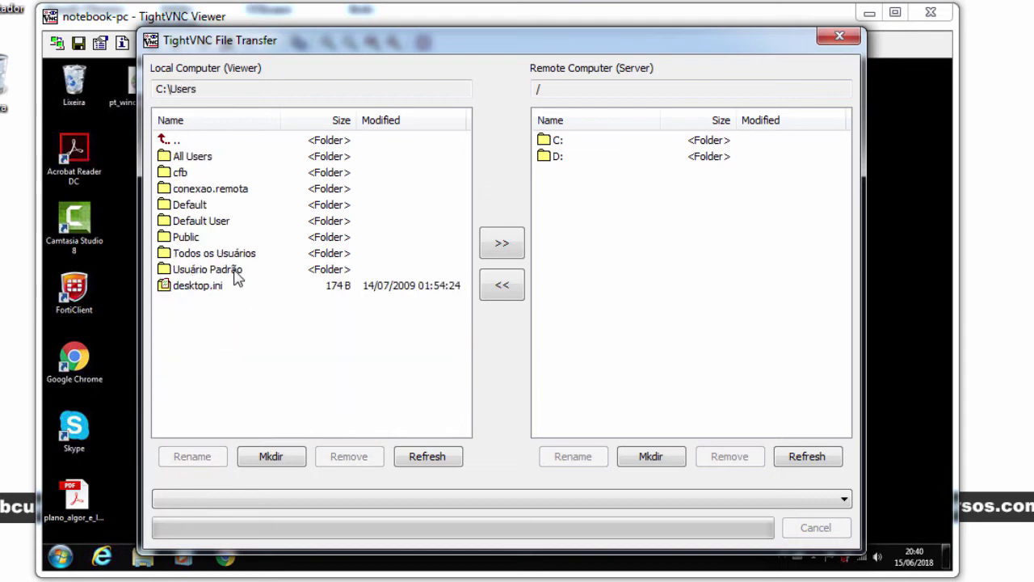
double_click(181, 173)
double_click(205, 269)
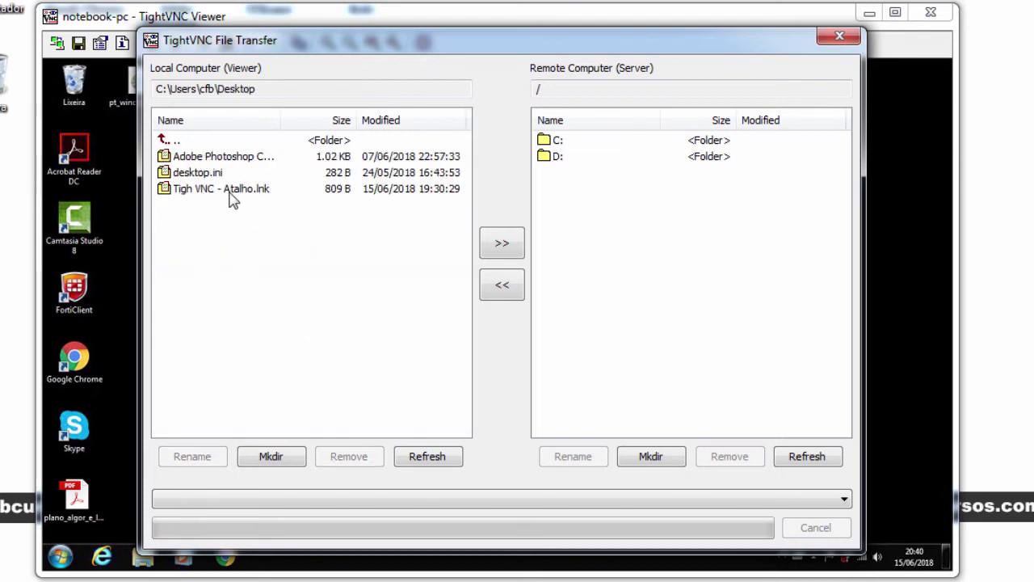
left_click(234, 192)
left_click(224, 159)
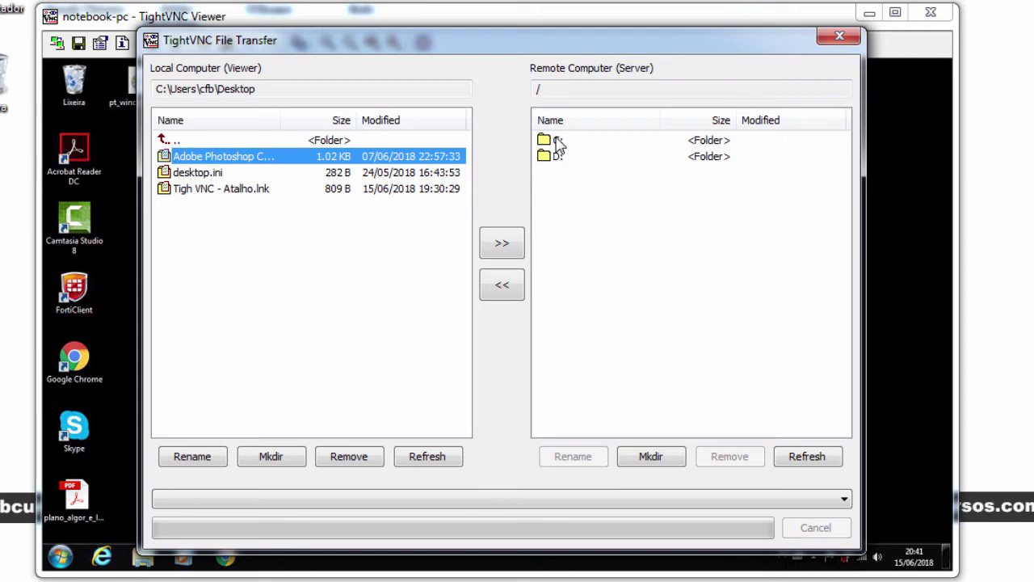
Browse the remote side to /C:/Users/notebook/Desktop
double_click(558, 142)
left_click_drag(845, 296, 847, 362)
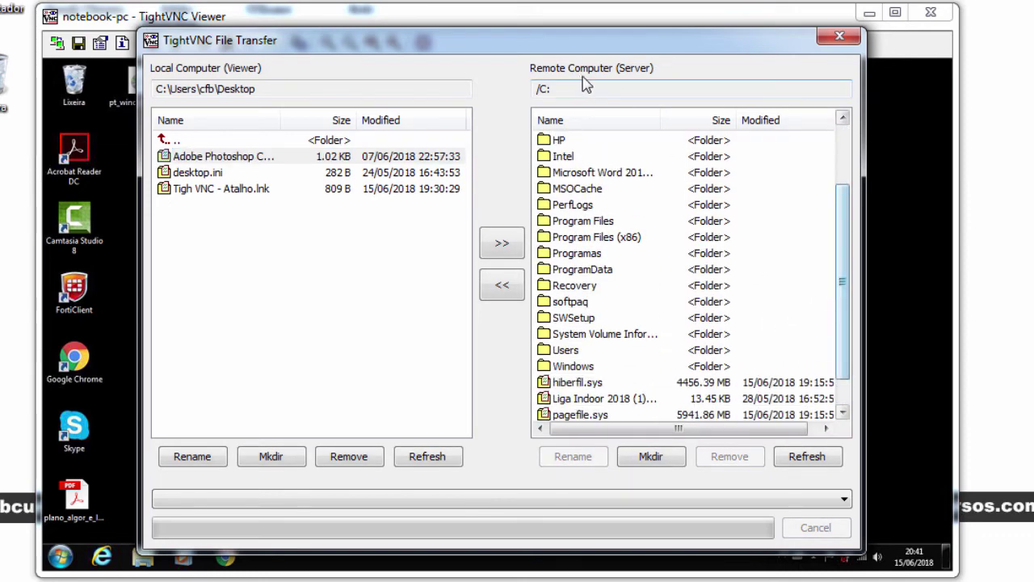
double_click(576, 350)
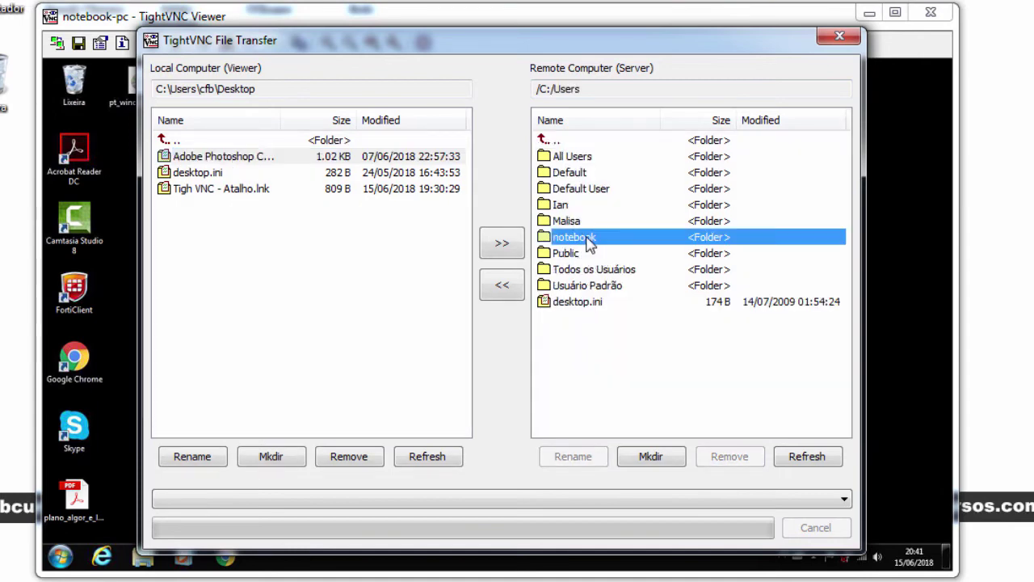
double_click(583, 237)
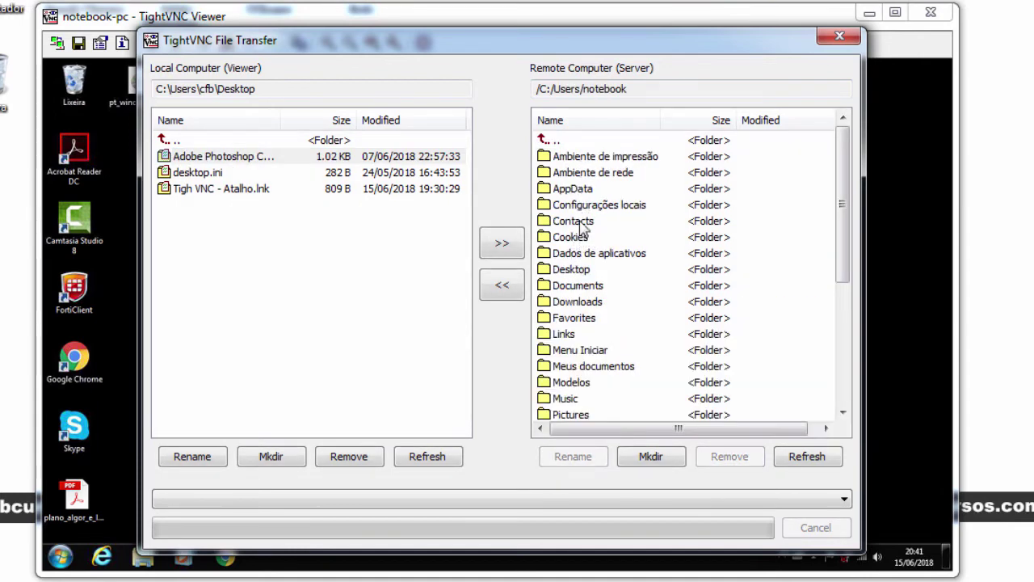
double_click(583, 271)
left_click_drag(585, 48, 839, 50)
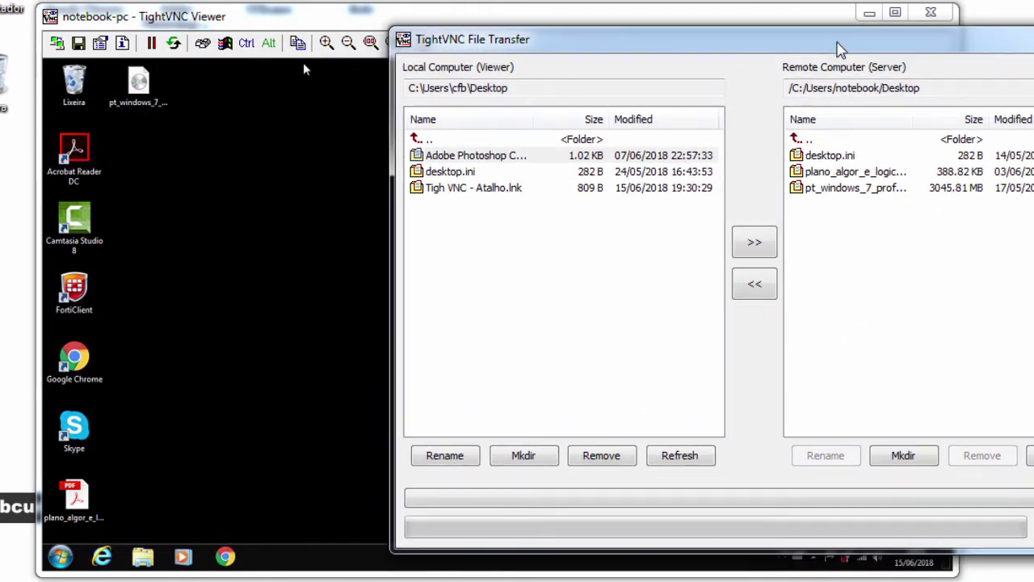
Upload the Adobe Photoshop shortcut to the remote Desktop, confirming with Sim
left_click(544, 157)
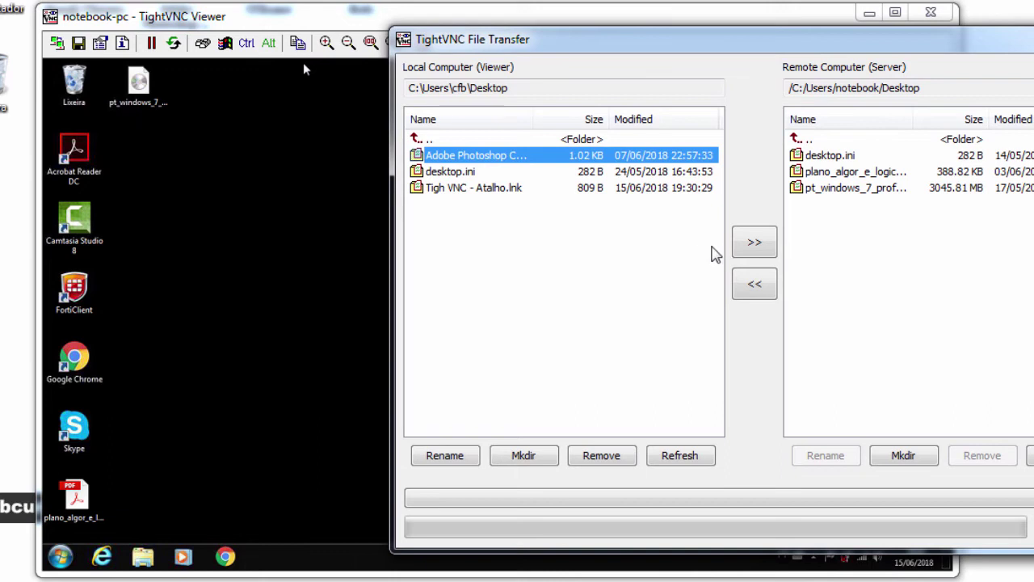
left_click(755, 242)
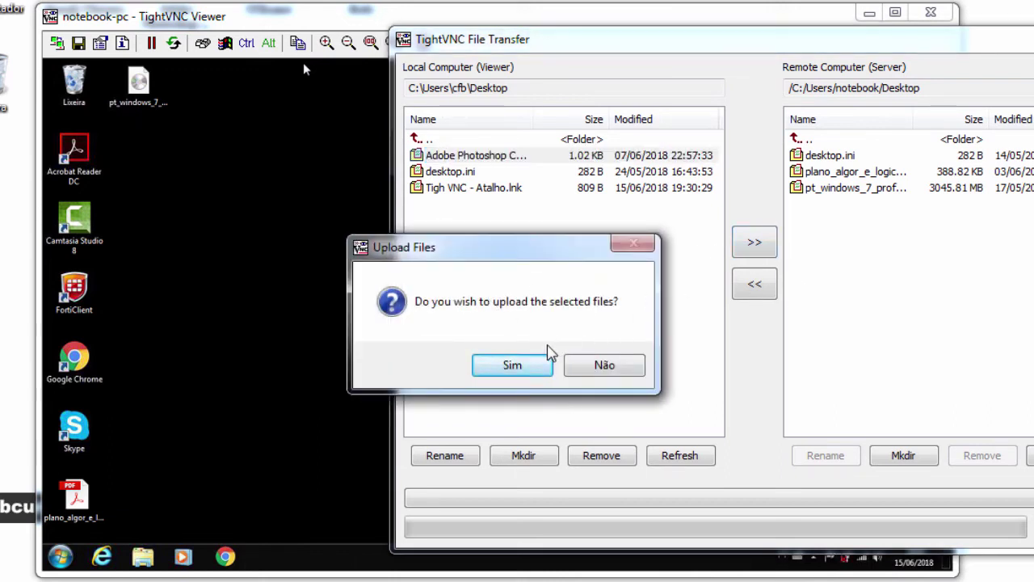
left_click(521, 370)
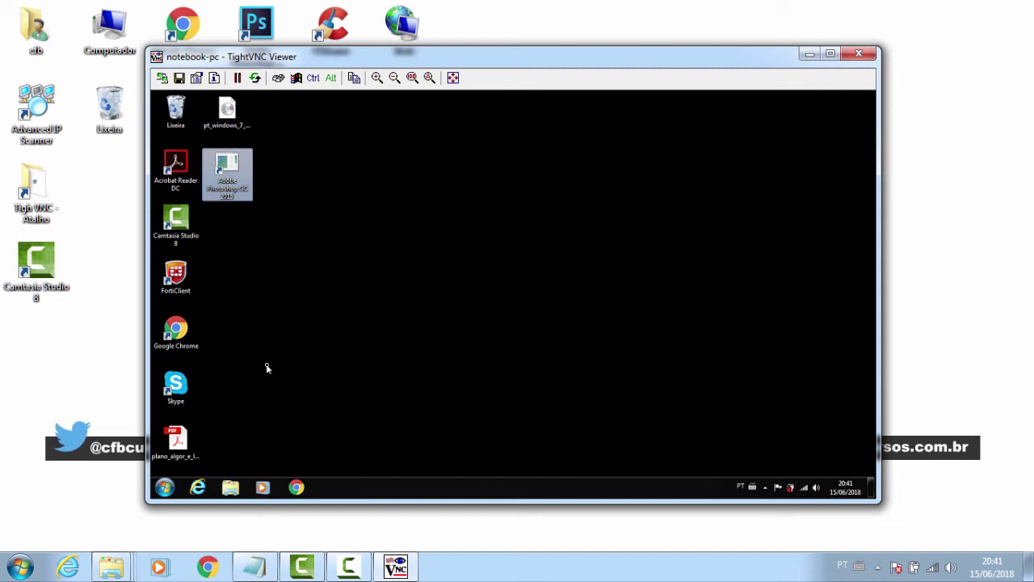
Delete the selected Photoshop shortcut on the remote desktop and confirm with Sim
key("Delete")
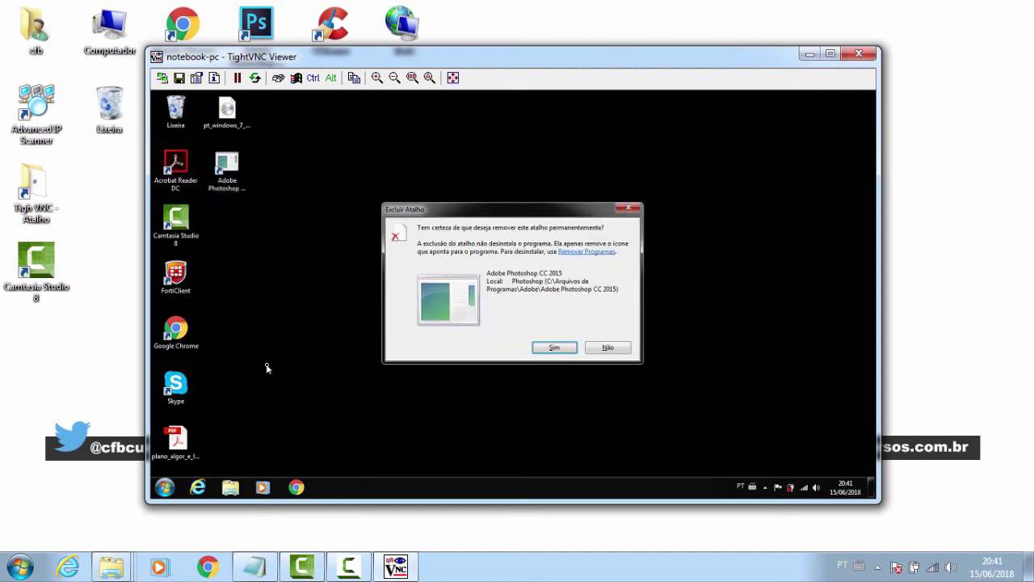
key("Return")
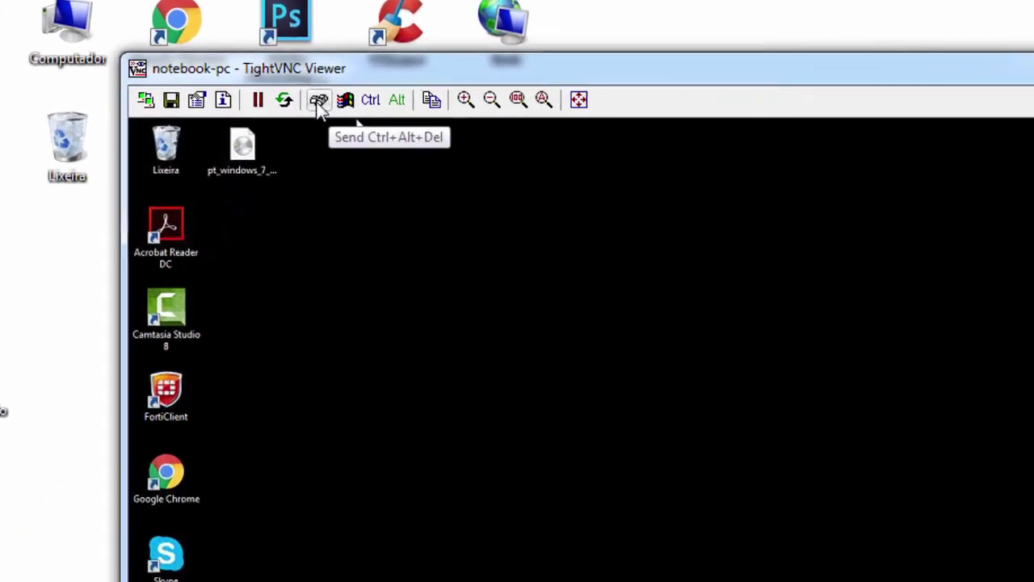
Send Ctrl+Alt+Del and cancel it, send Ctrl+Esc, and toggle a modifier key remotely
left_click(278, 77)
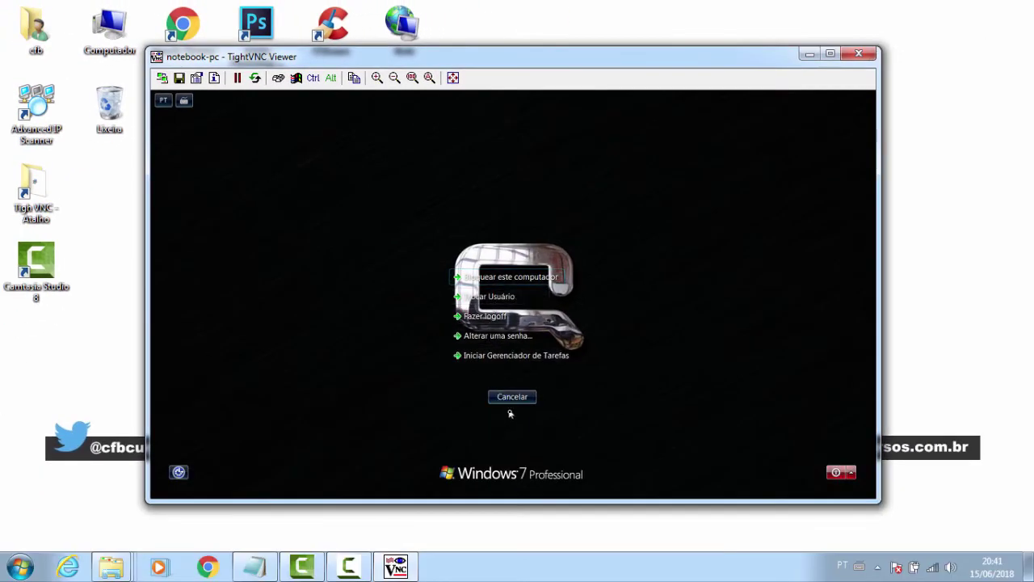
left_click(514, 399)
left_click(296, 78)
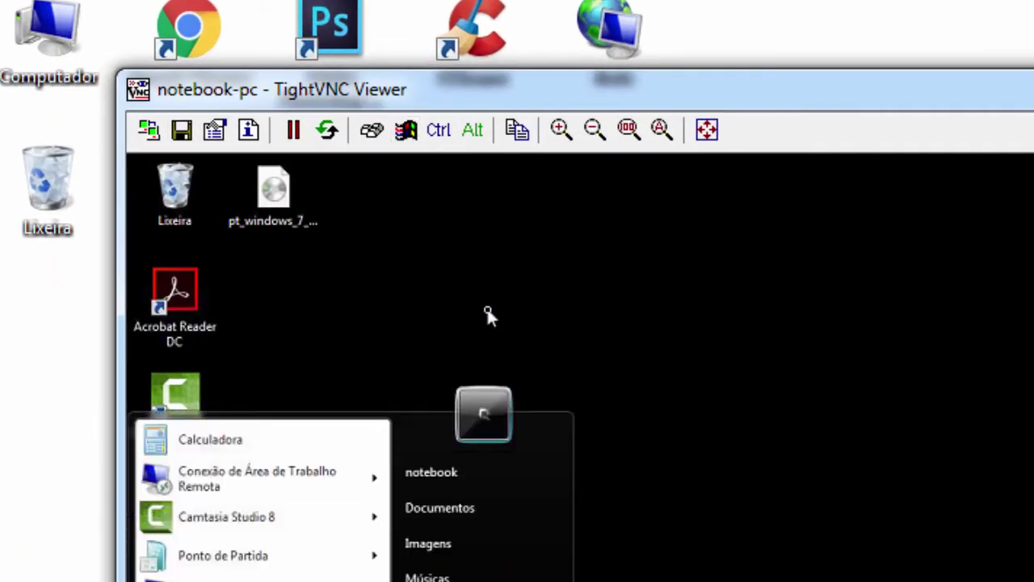
left_click(439, 129)
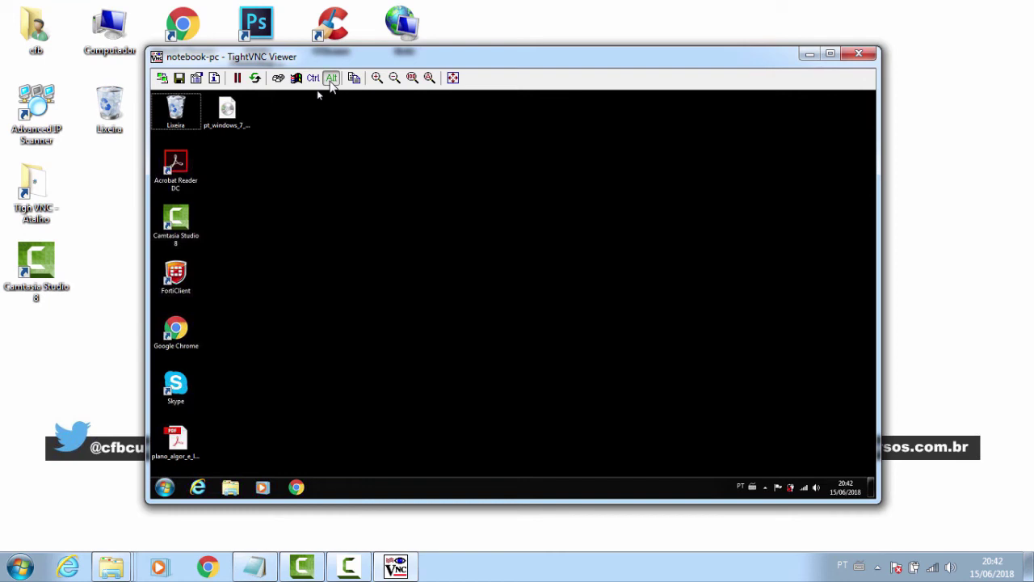
Toggle full screen on and off, close the viewer, and show the hidden tray icons
left_click(376, 78)
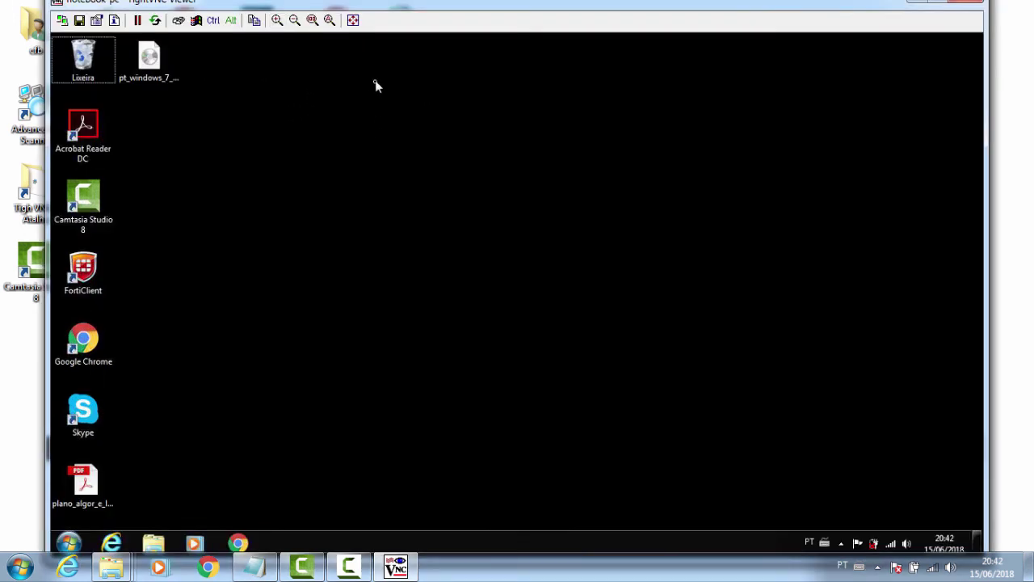
left_click(312, 20)
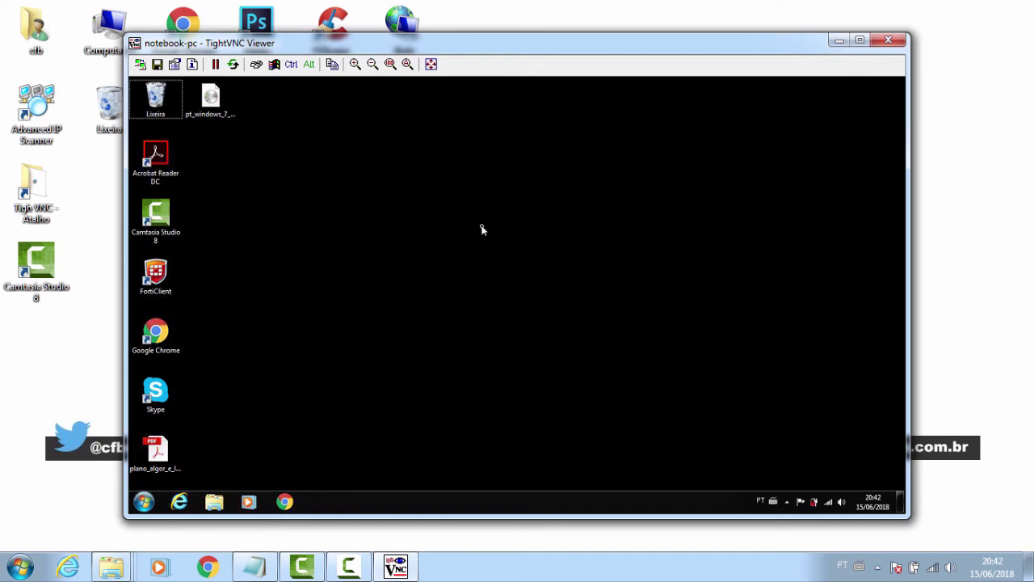
left_click(888, 40)
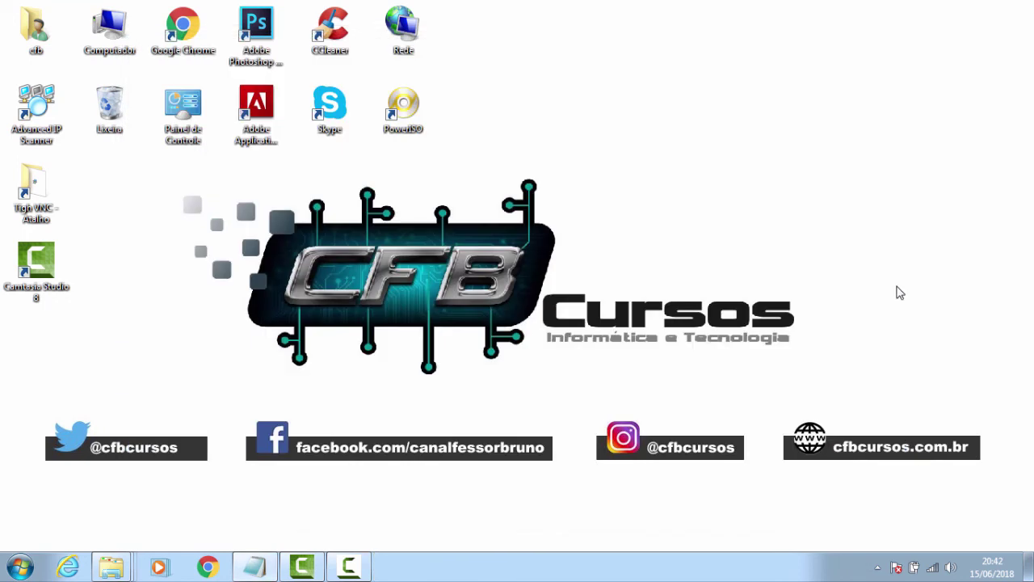
left_click(879, 569)
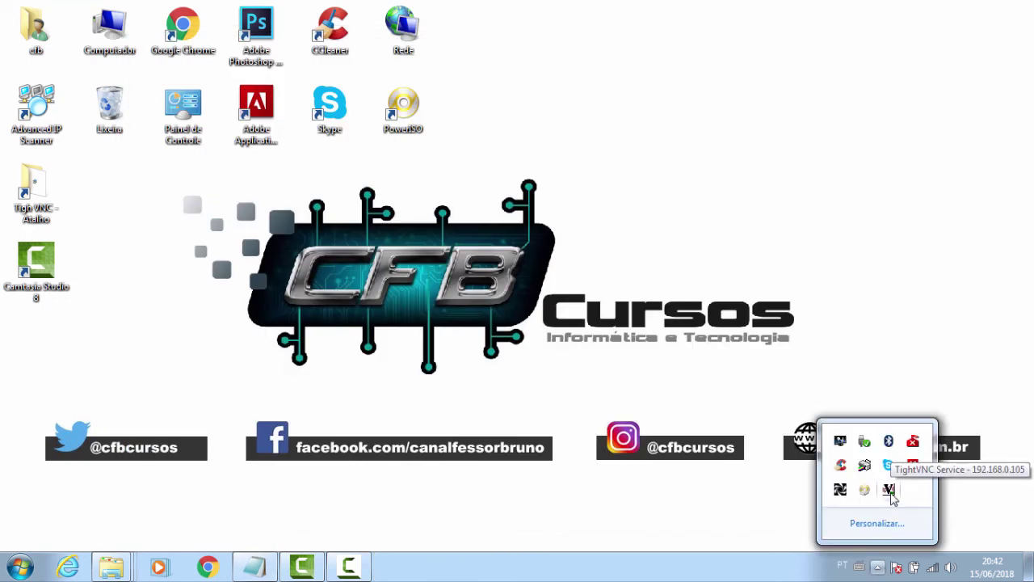